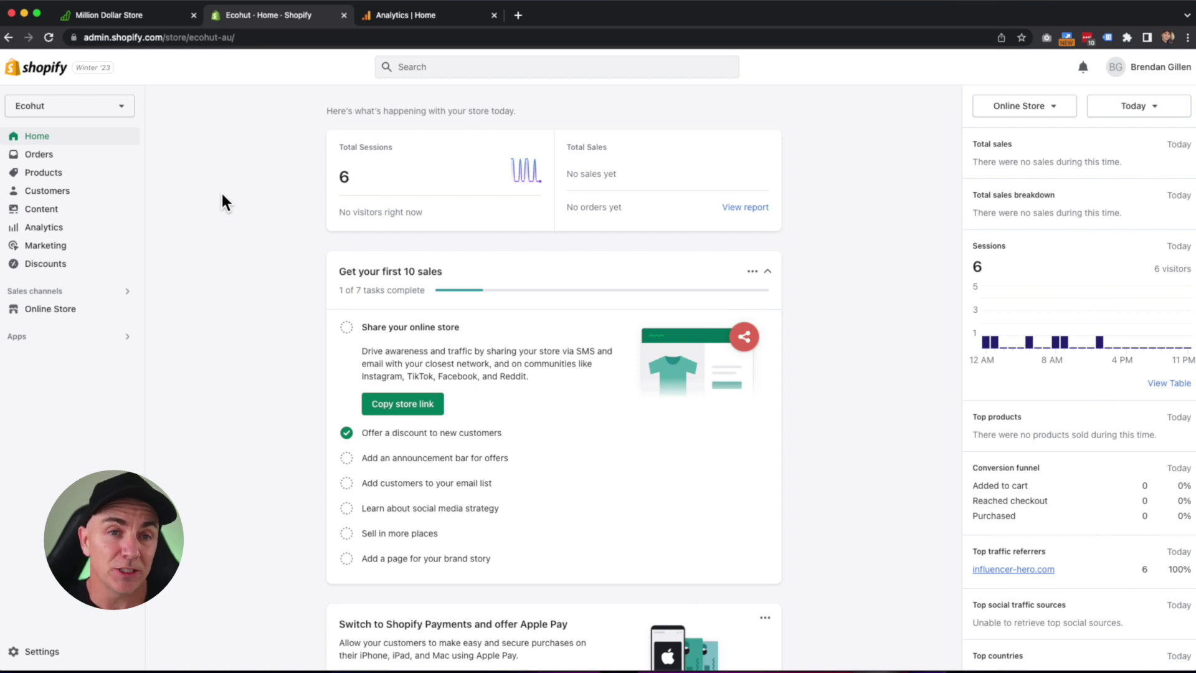
- Find the Google channel by searching 'Google' in the Shopify App Store and add it to the store
left_click(58, 334)
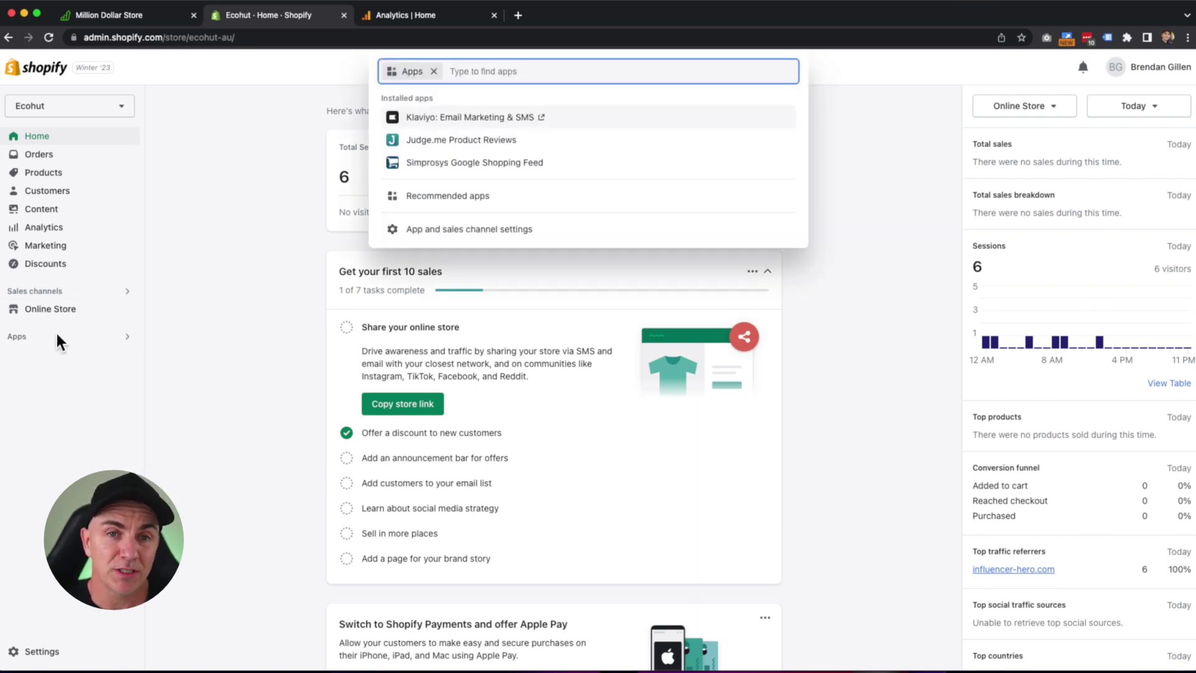
left_click(461, 230)
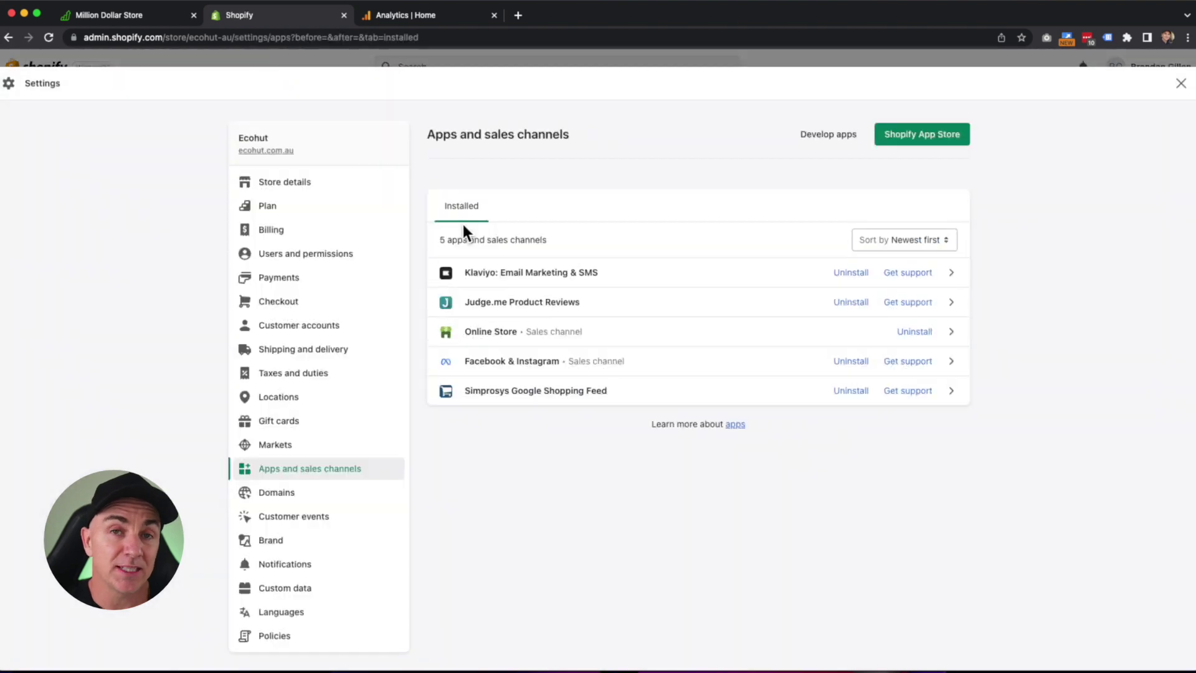
left_click(917, 136)
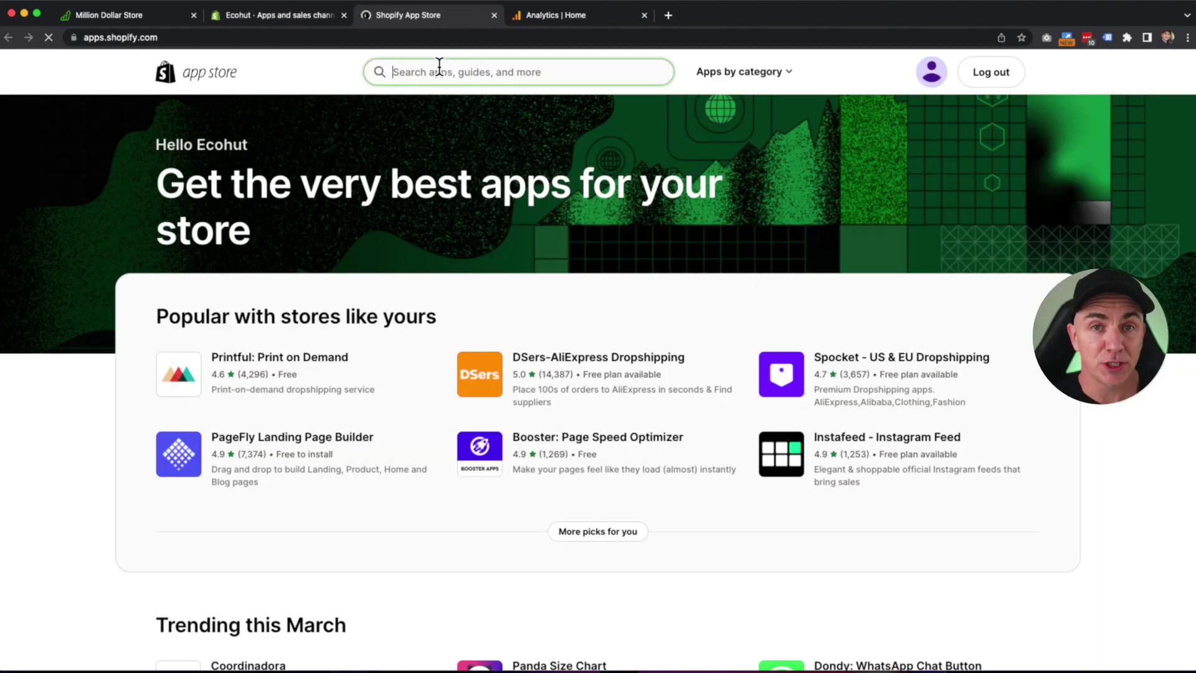
left_click(439, 65)
type("Google")
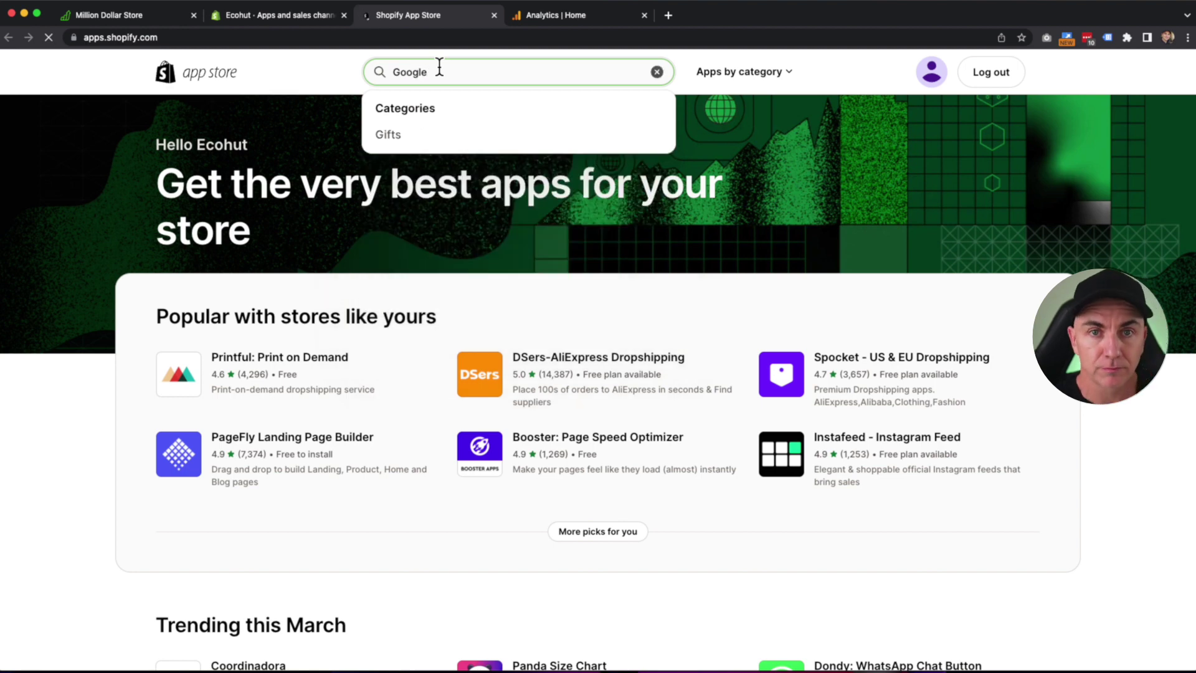
left_click(434, 108)
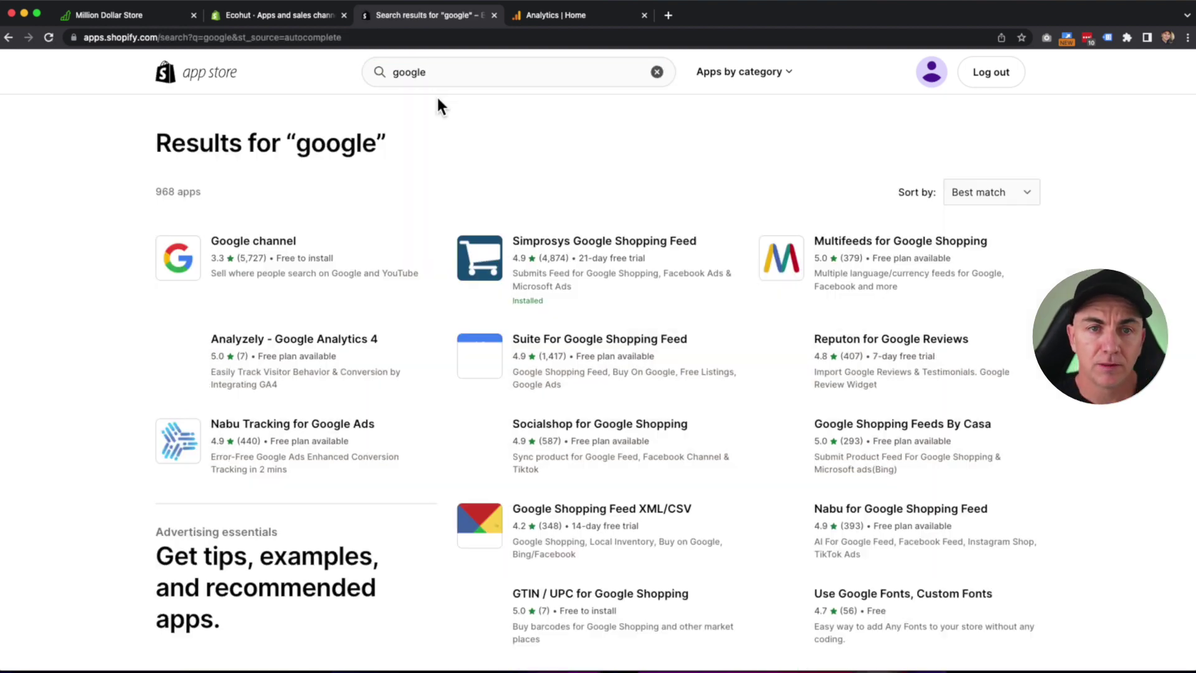
left_click(252, 247)
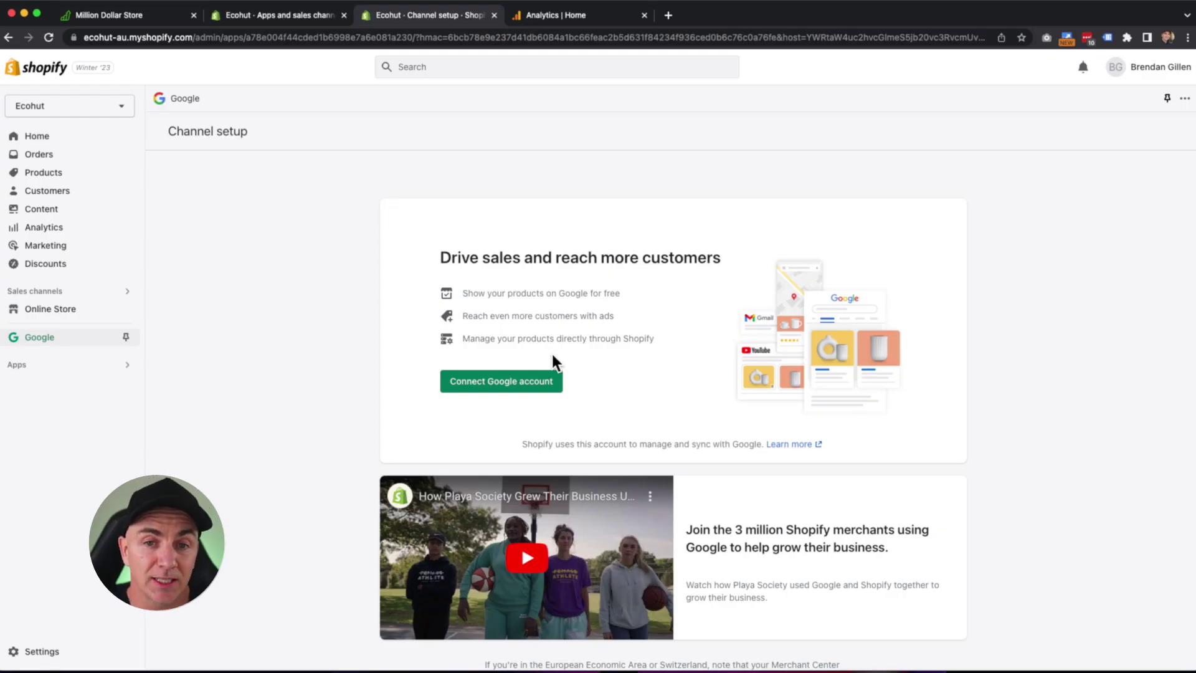
- Connect a Google account to the Google channel and choose the GA4-only Get started option
left_click(526, 380)
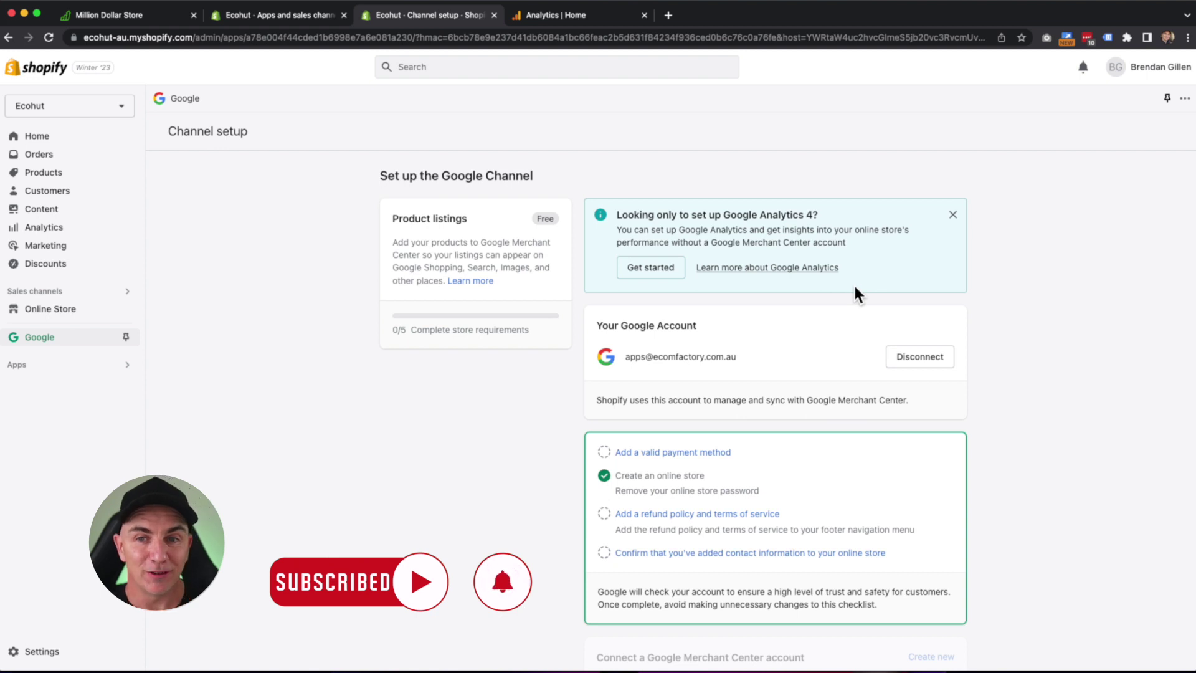
left_click(649, 267)
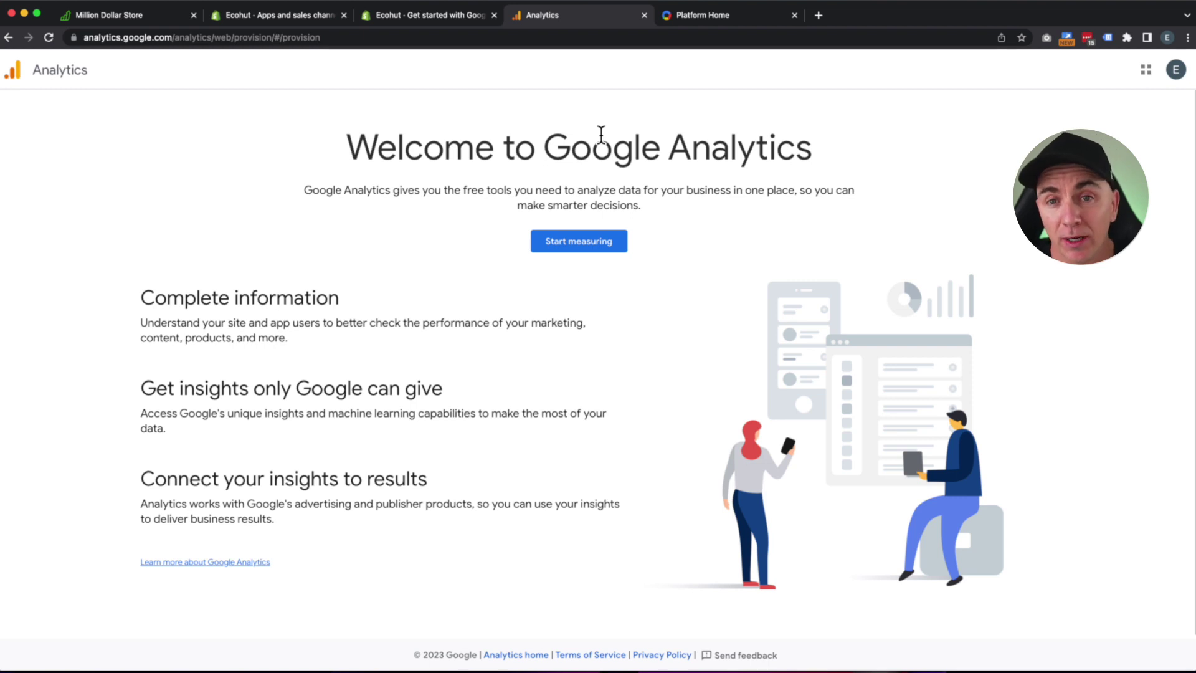
- Start a new Analytics account named Ecohut GA4 Demo
left_click(601, 241)
left_click(281, 235)
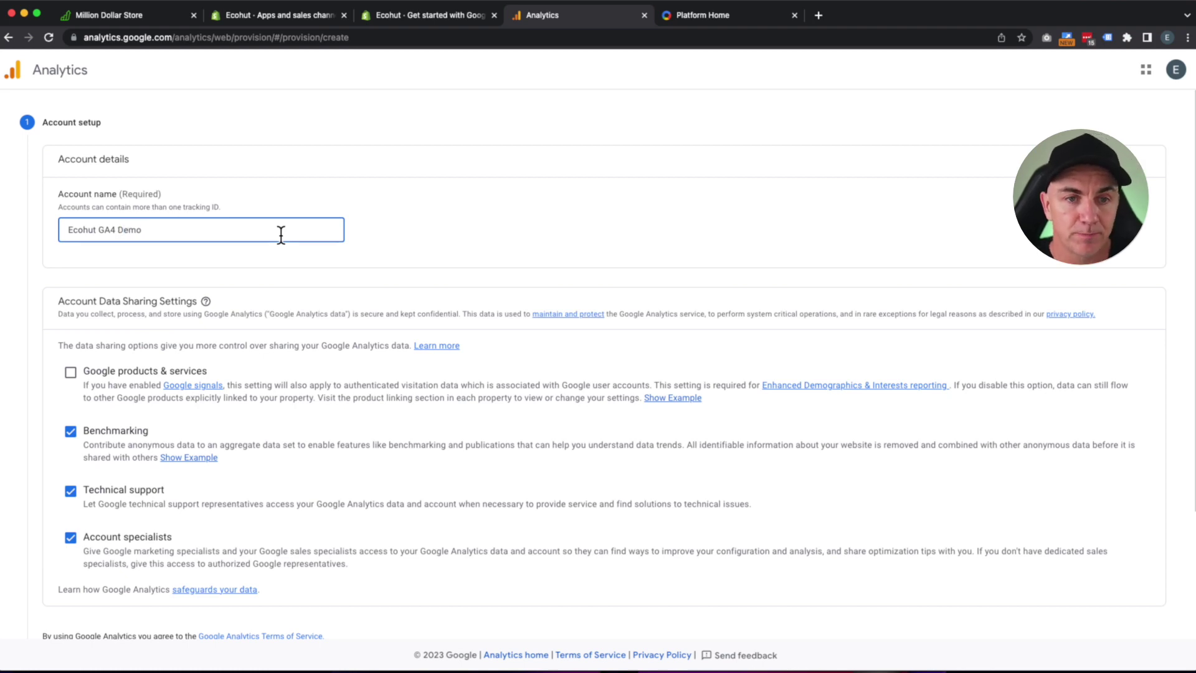
scroll(330, 436, "down", 3)
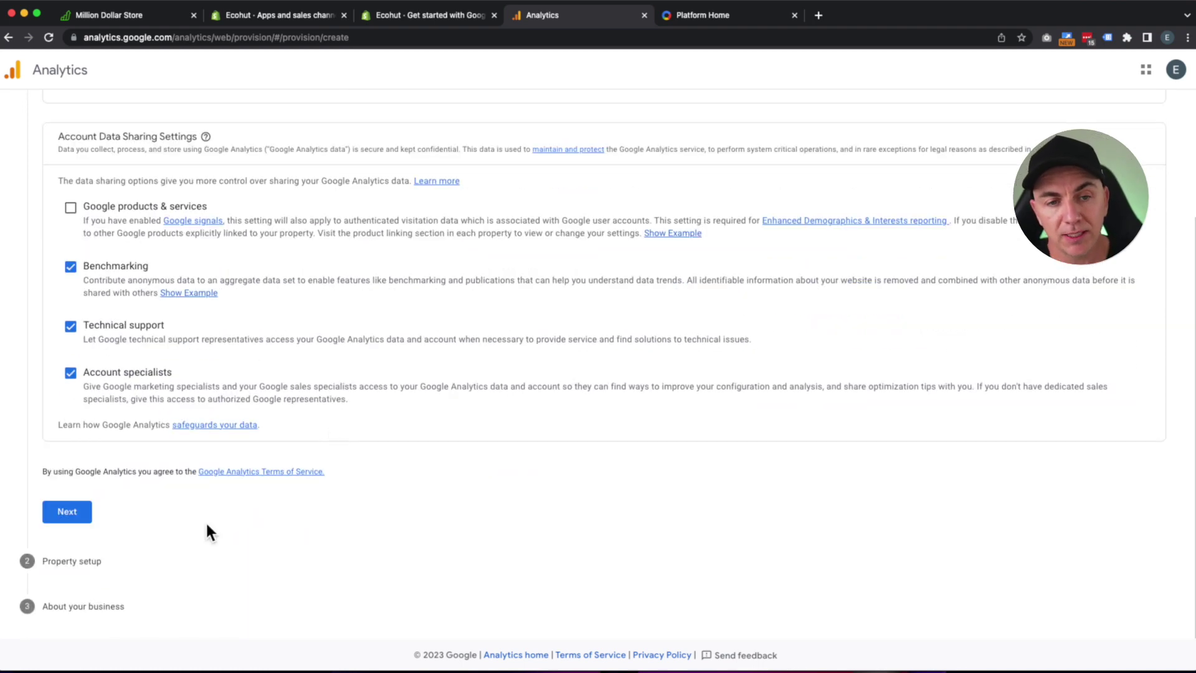
left_click(66, 511)
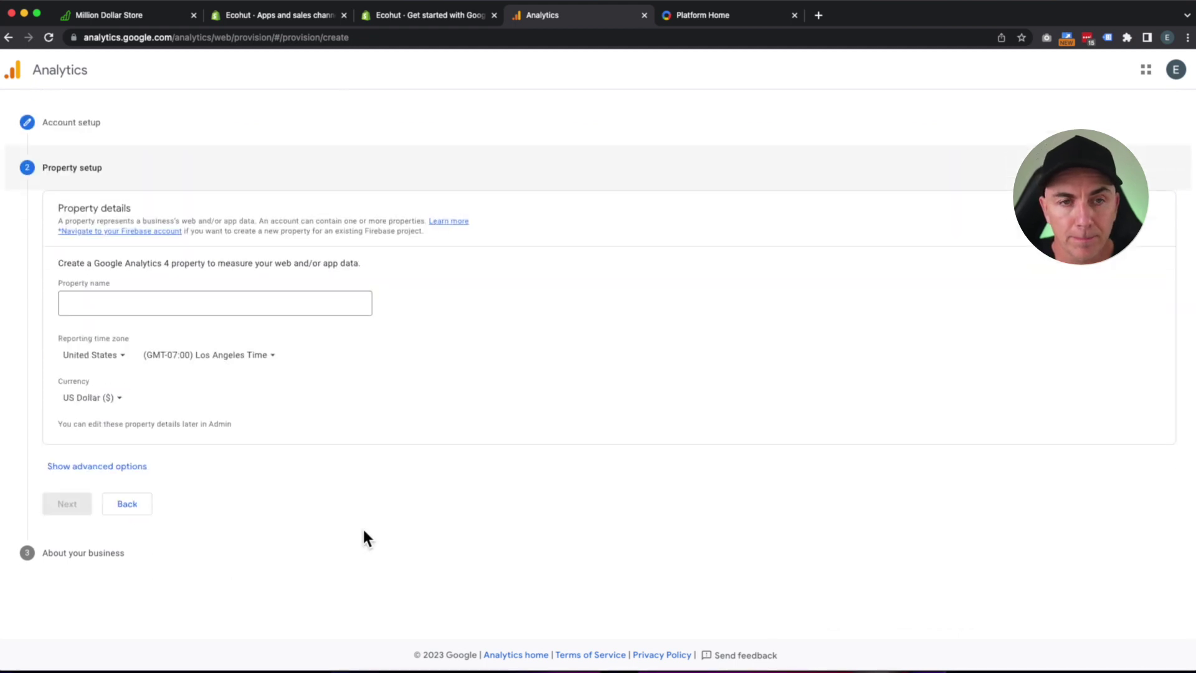
- Create property Ecohut Australia Demo with country Australia, Melbourne Time and Australian Dollar currency
left_click(269, 299)
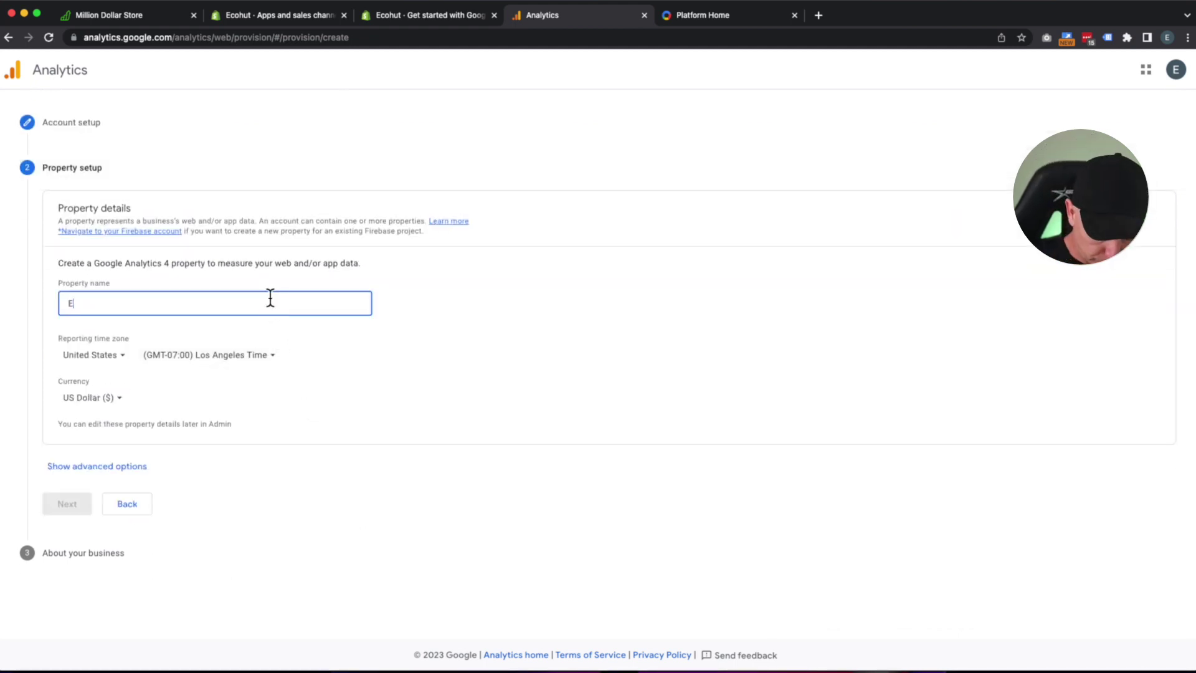
type("Ecohut Australia Demo")
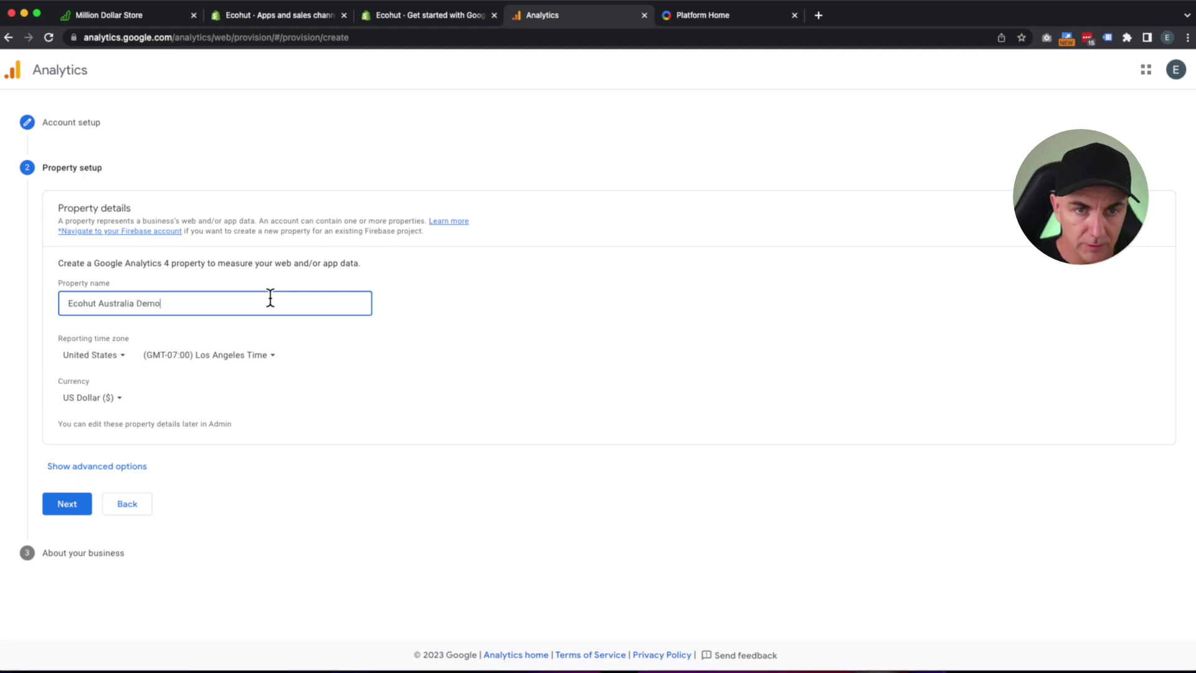
left_click(86, 355)
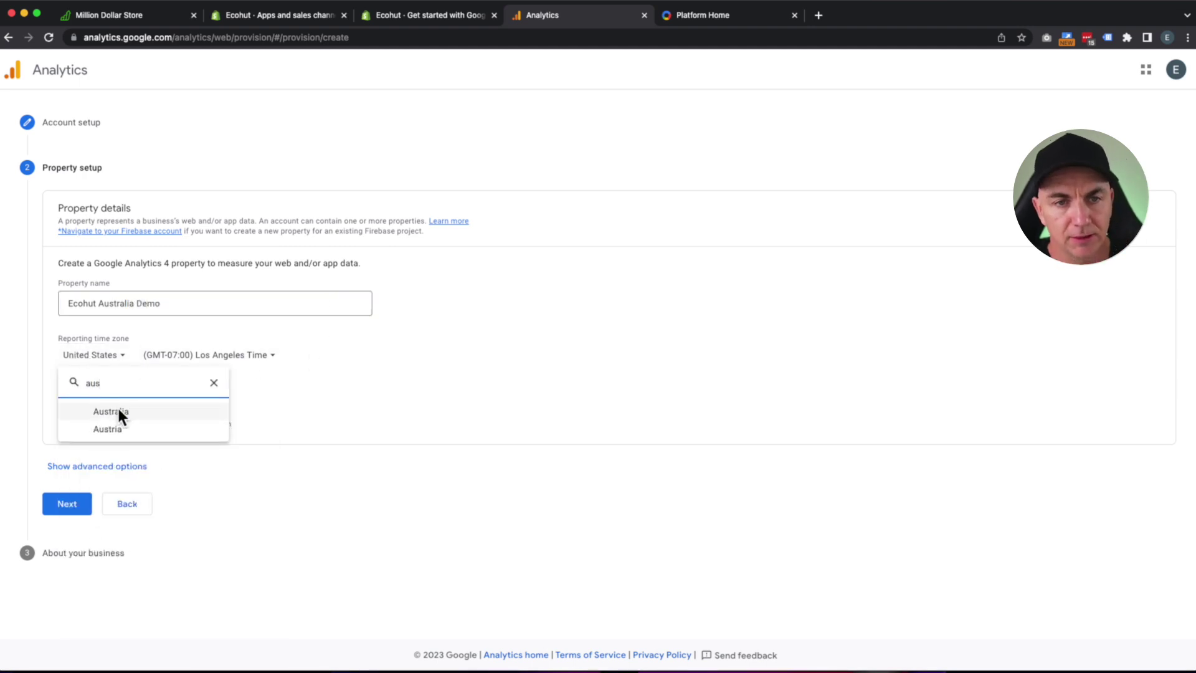
left_click(115, 412)
left_click(236, 358)
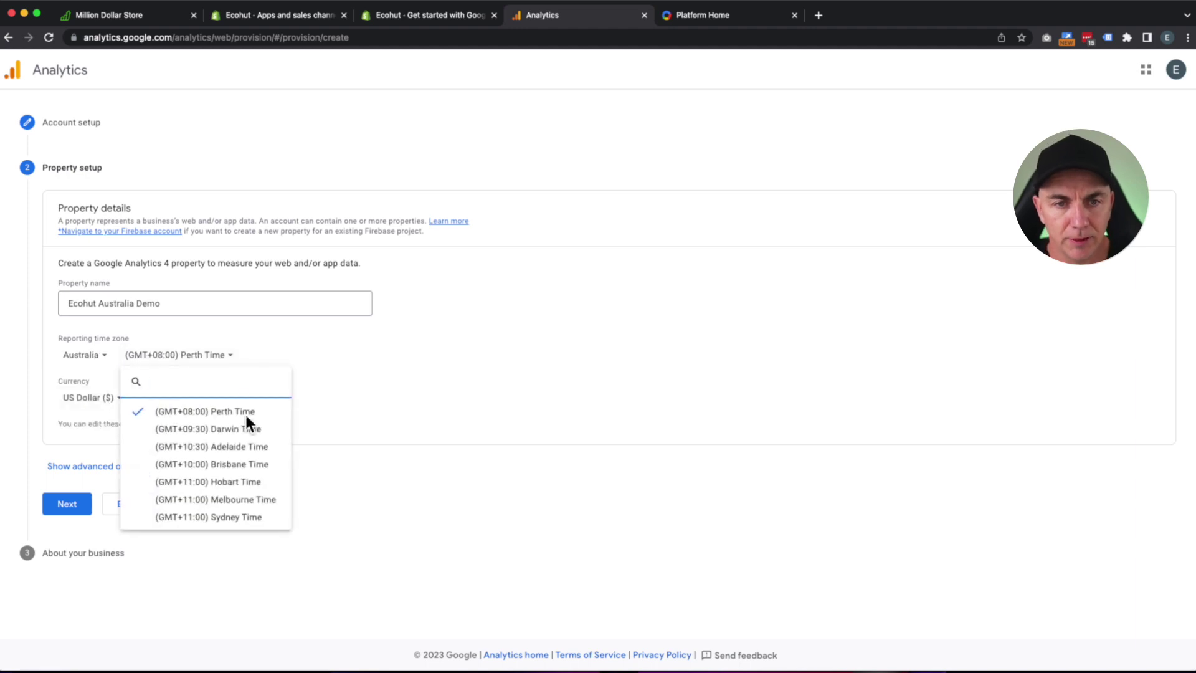
left_click(246, 500)
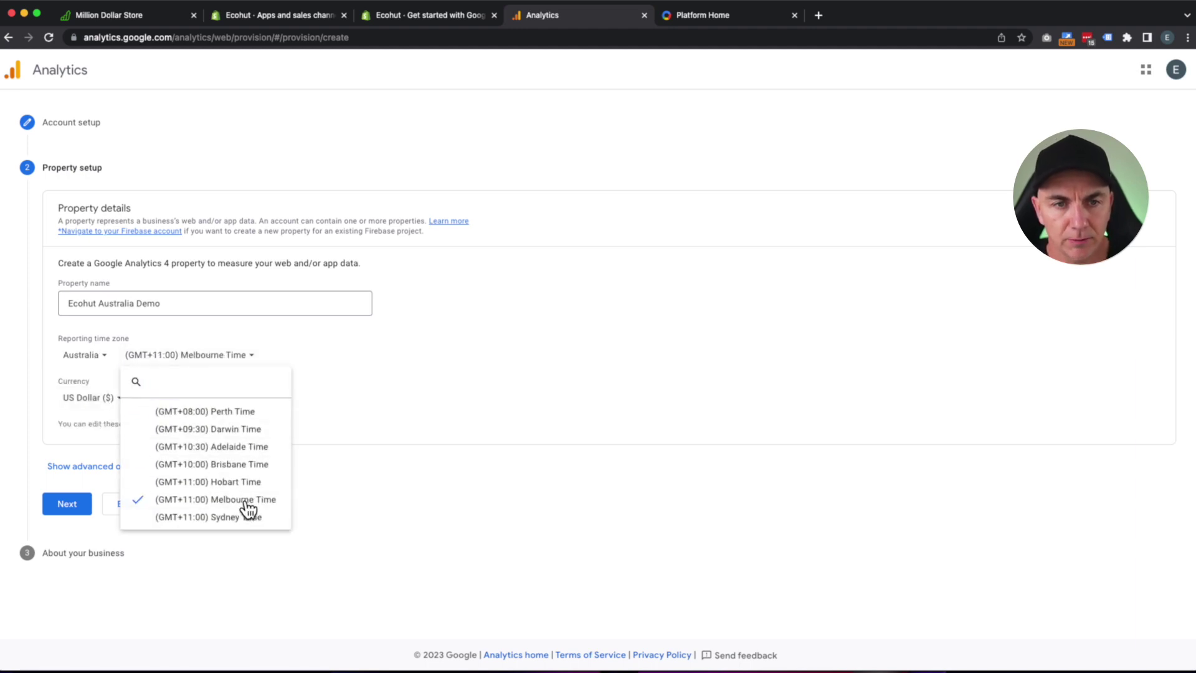
left_click(110, 401)
left_click(161, 489)
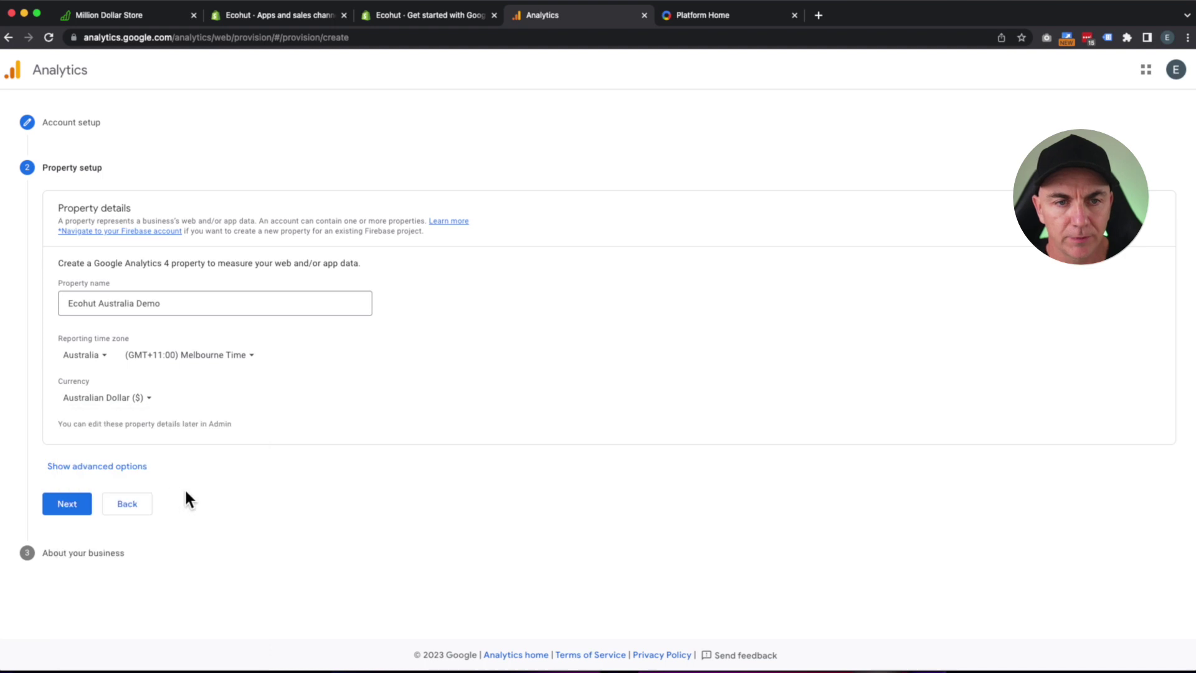
left_click(69, 504)
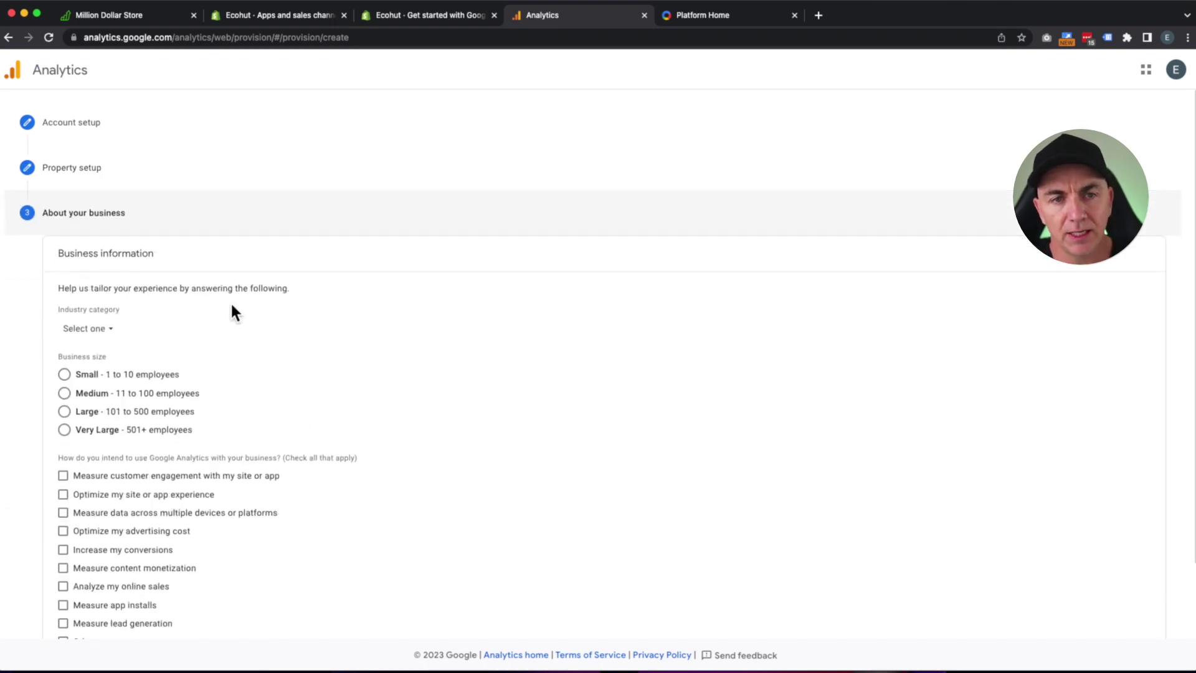
- Choose Small business size and the goals Increase my conversions and Analyze my online sales. Create the account and accept the terms, including the Data Processing Terms
left_click(154, 373)
scroll(319, 386, "down", 3)
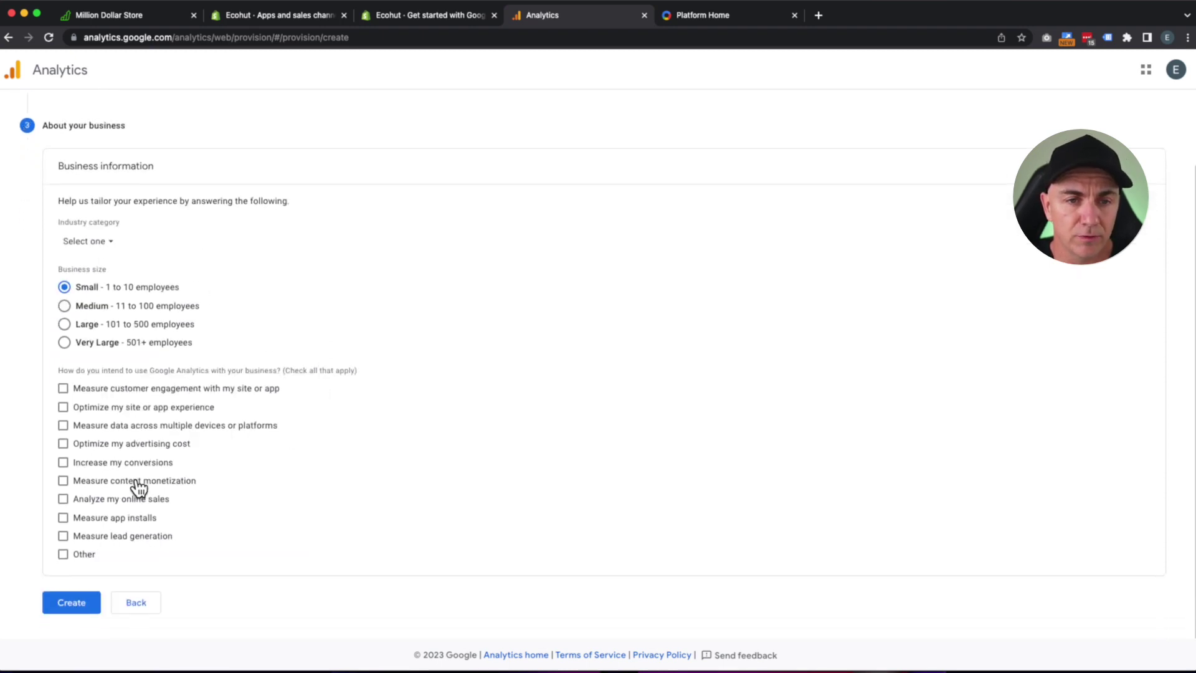
left_click(63, 462)
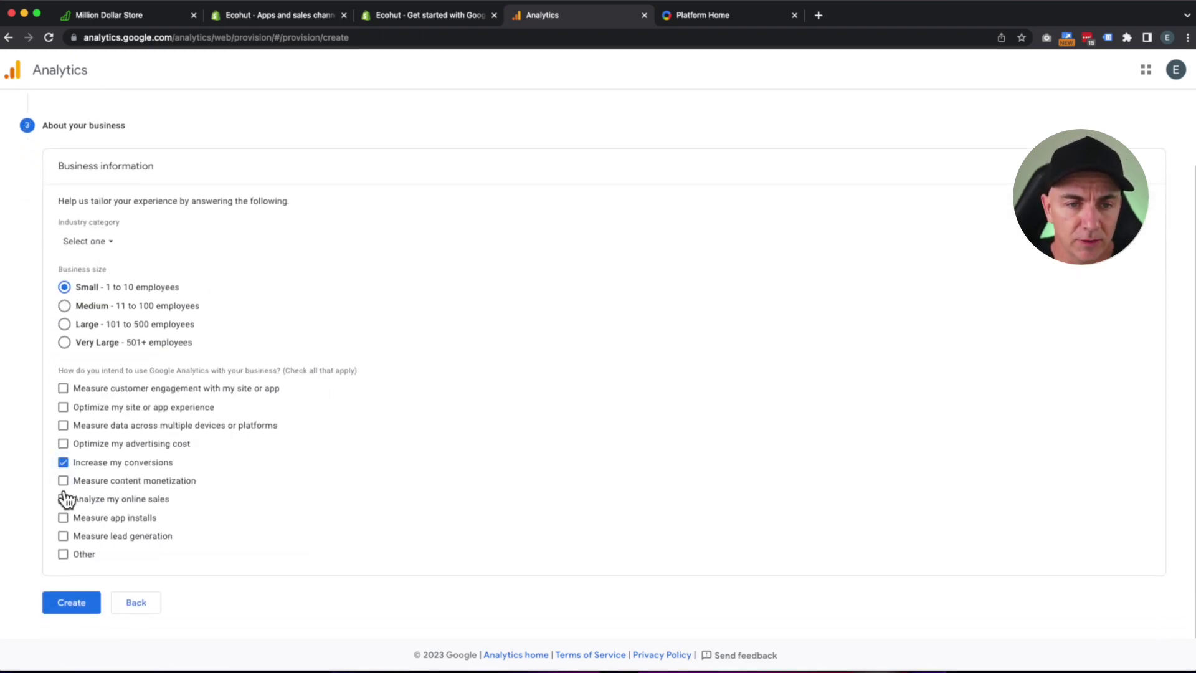
left_click(63, 499)
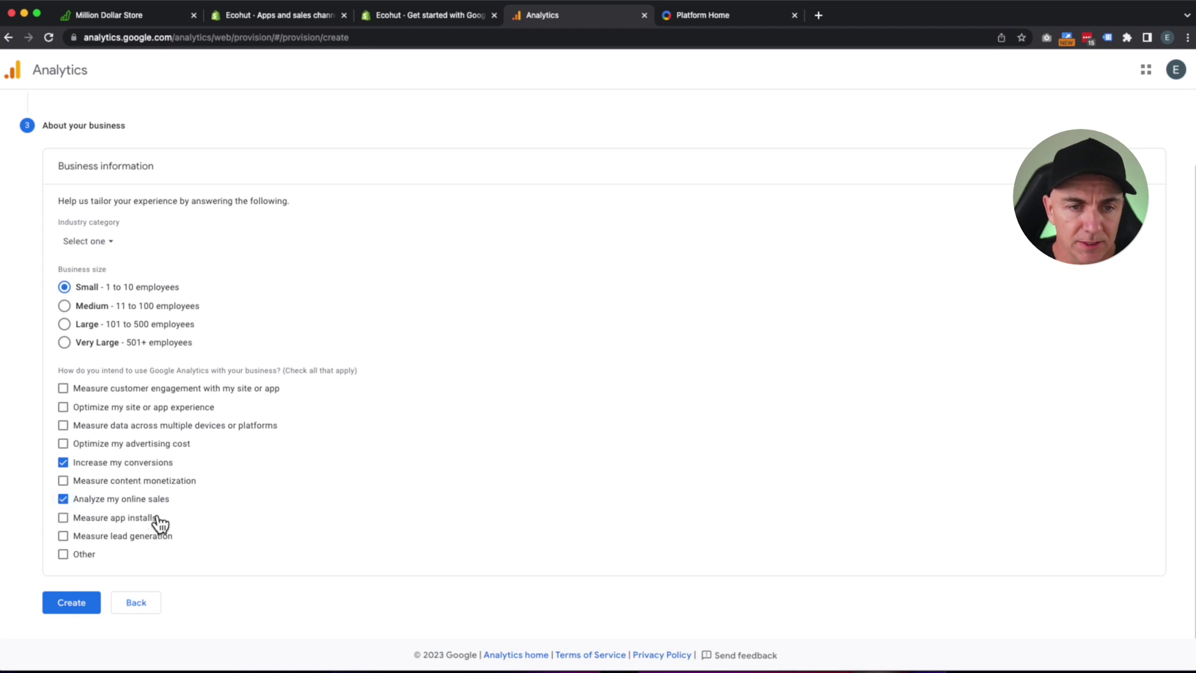
left_click(83, 607)
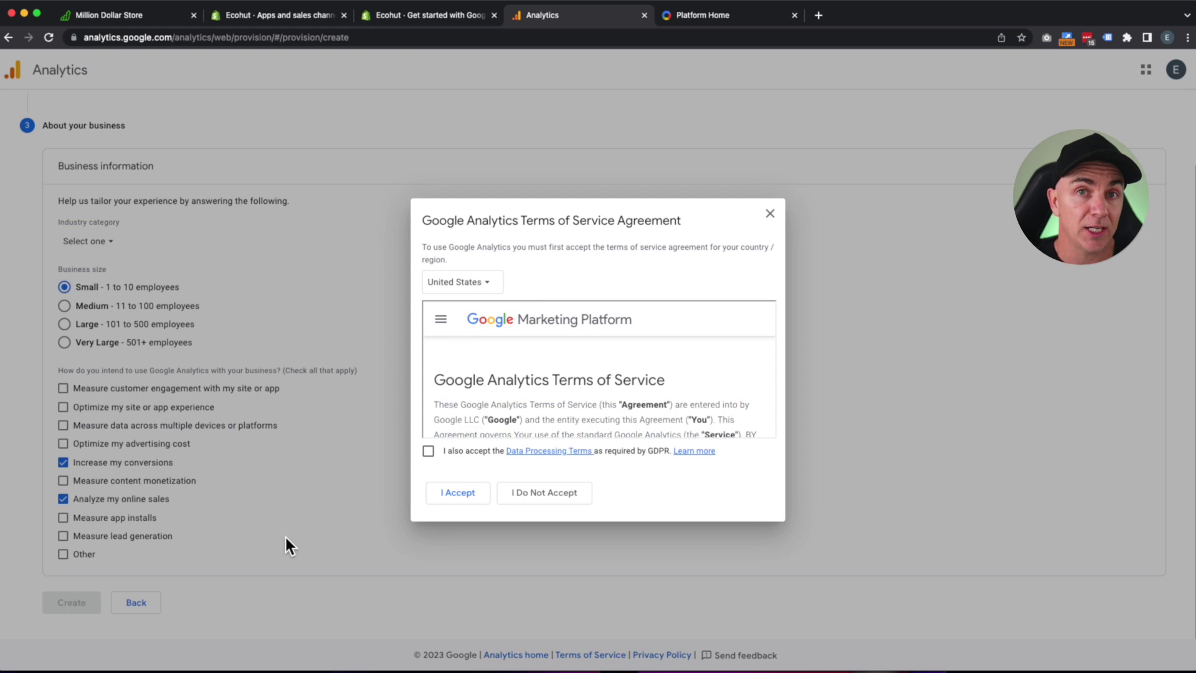
left_click(429, 451)
left_click(477, 499)
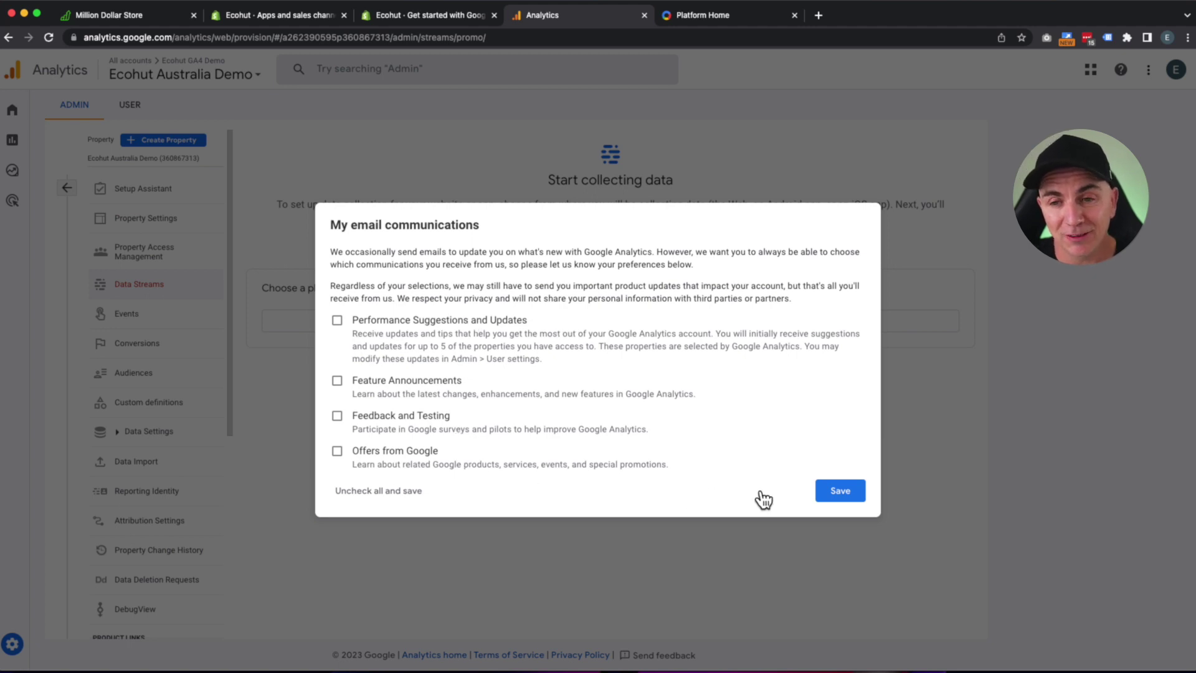
- Save e-mail preferences without subscribing and dismiss the GA4 tour to reach data stream setup
left_click(842, 491)
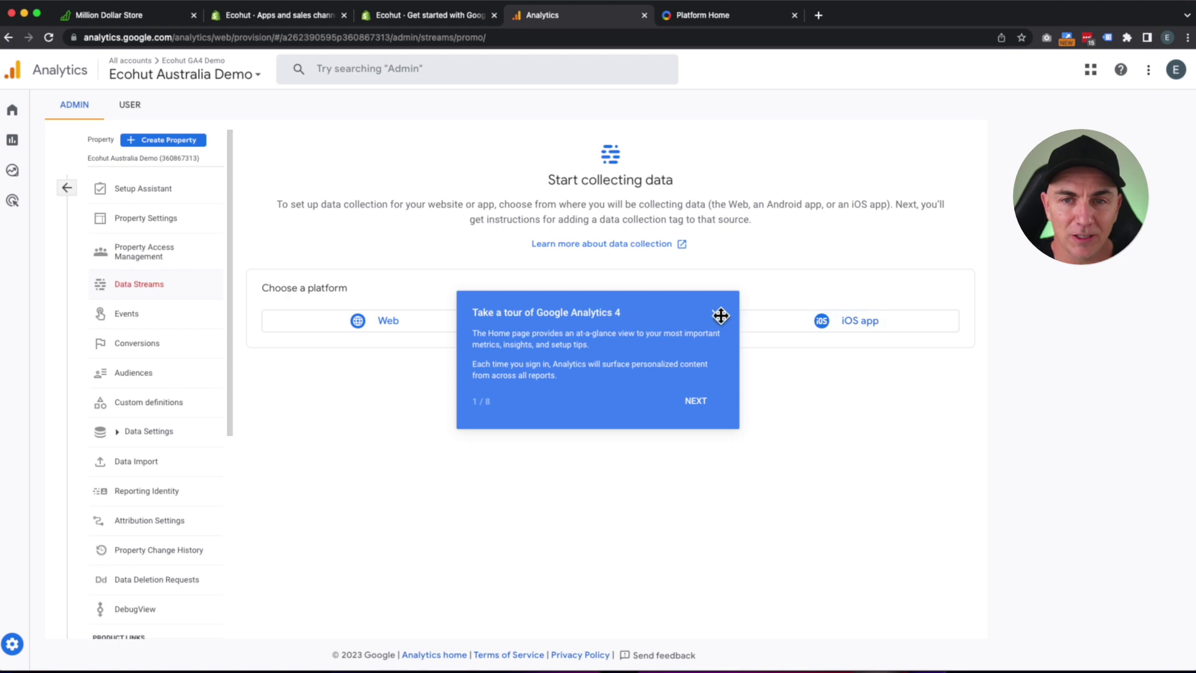
left_click(716, 314)
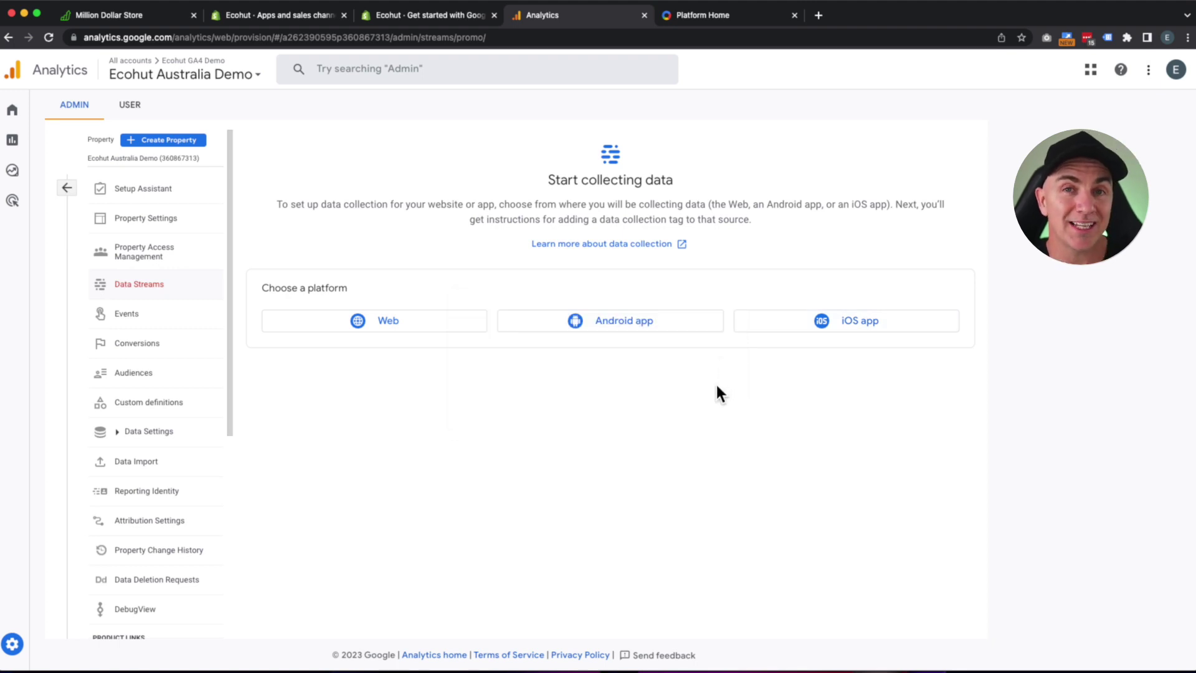
left_click(381, 321)
left_click(507, 174)
type("www.ecohut.com.au")
key("Tab")
type("E")
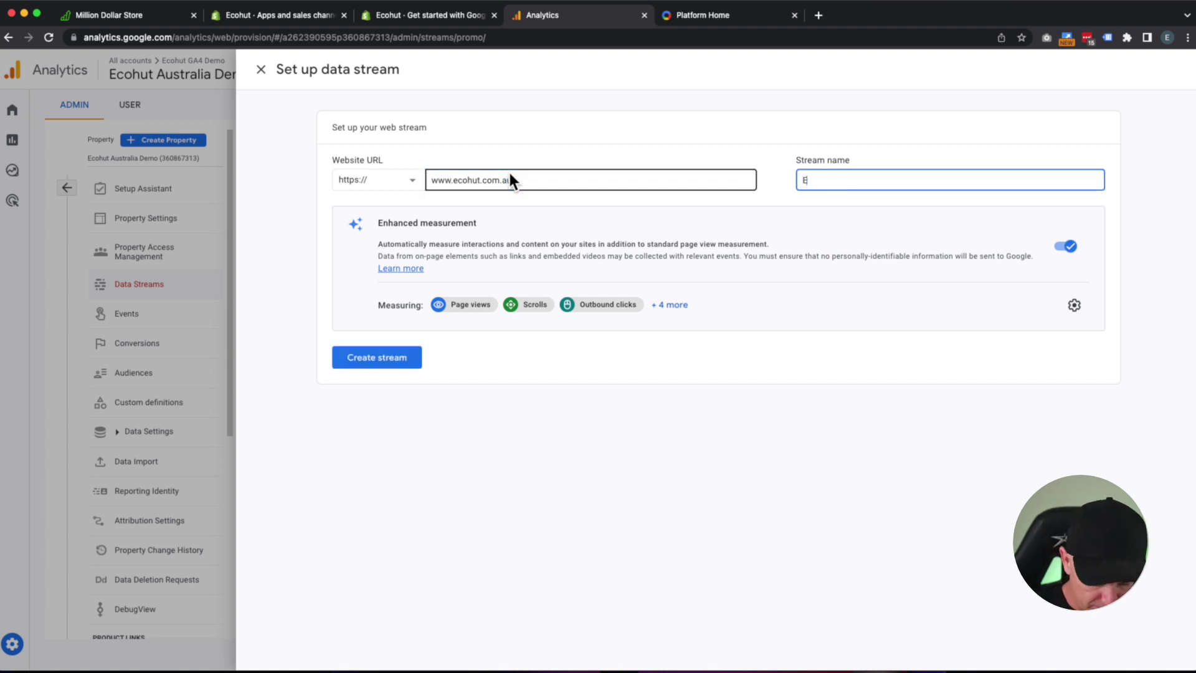
type("cohut Demo")
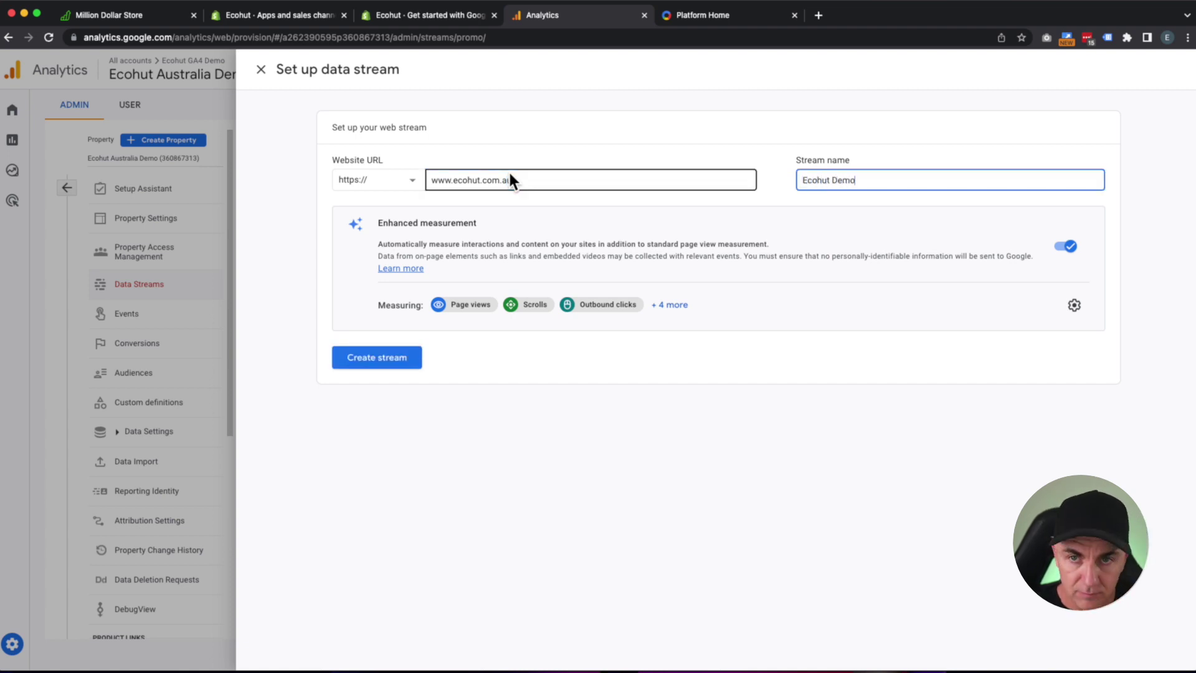
left_click(405, 362)
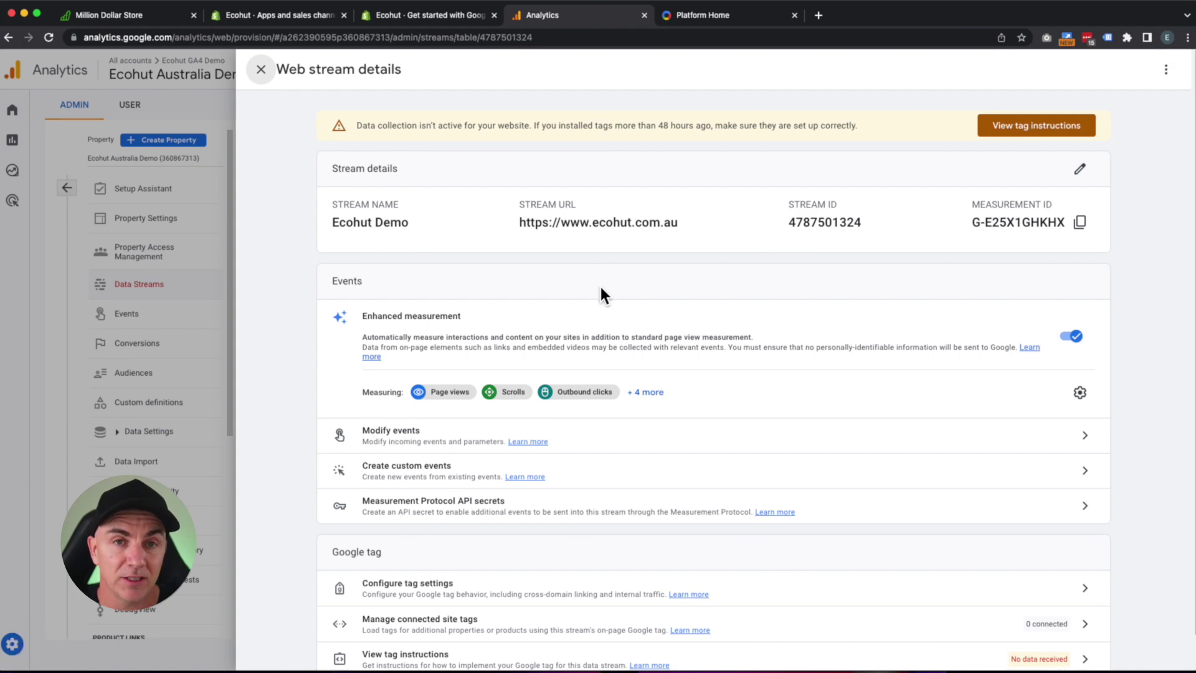
left_click(261, 69)
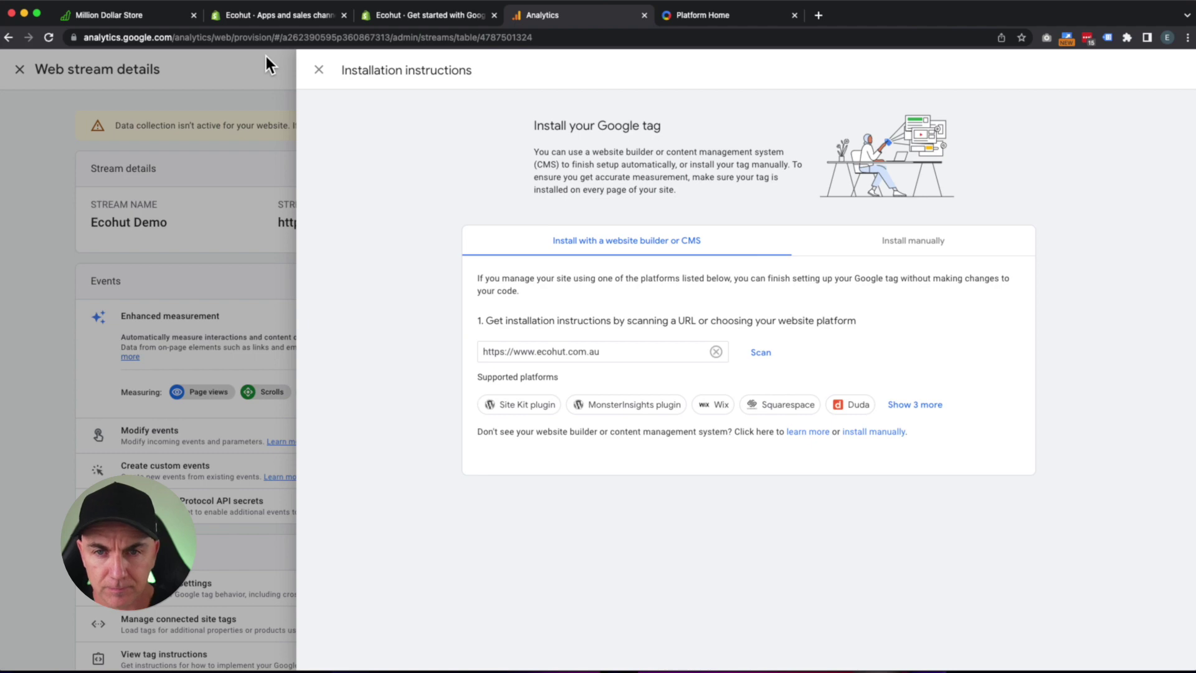
left_click(320, 69)
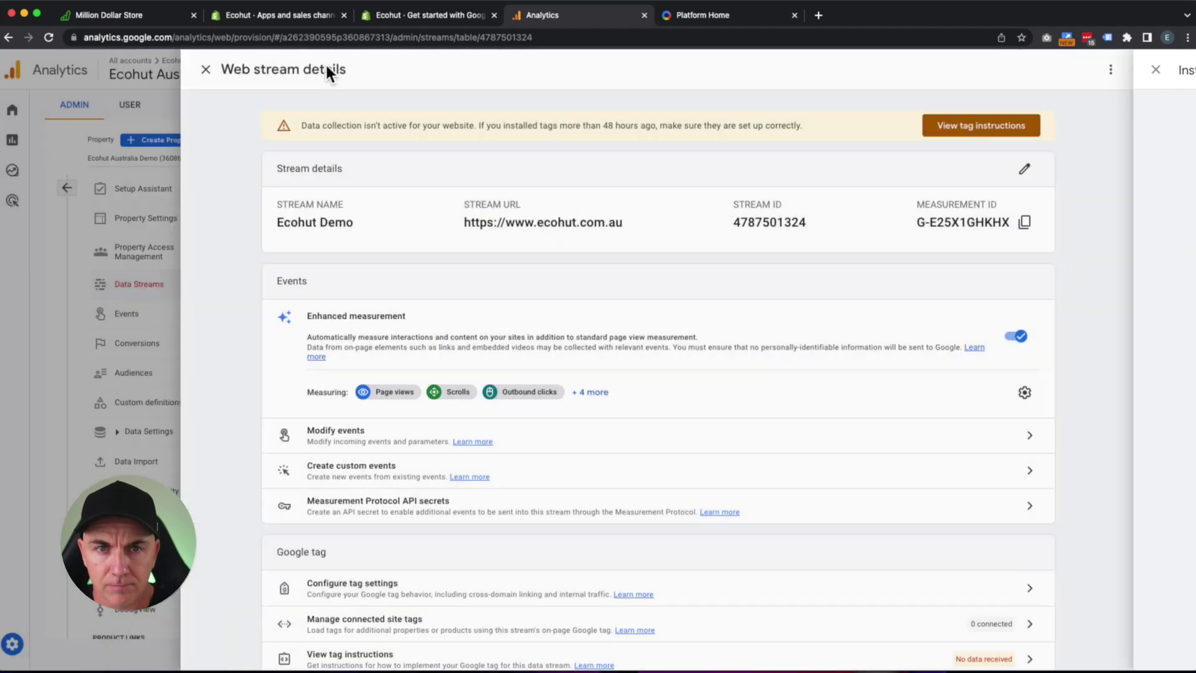
- Connect the GA4 property G-E25X1GHKHX to the store's Google channel in Shopify
left_click(430, 15)
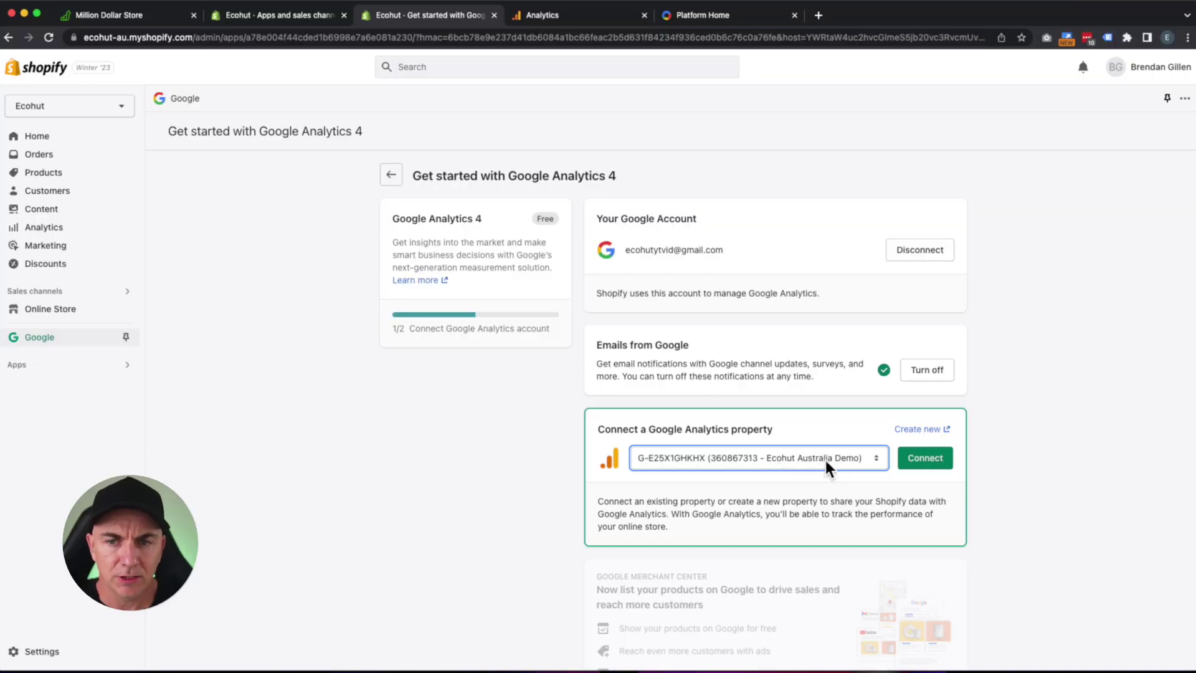
left_click(930, 466)
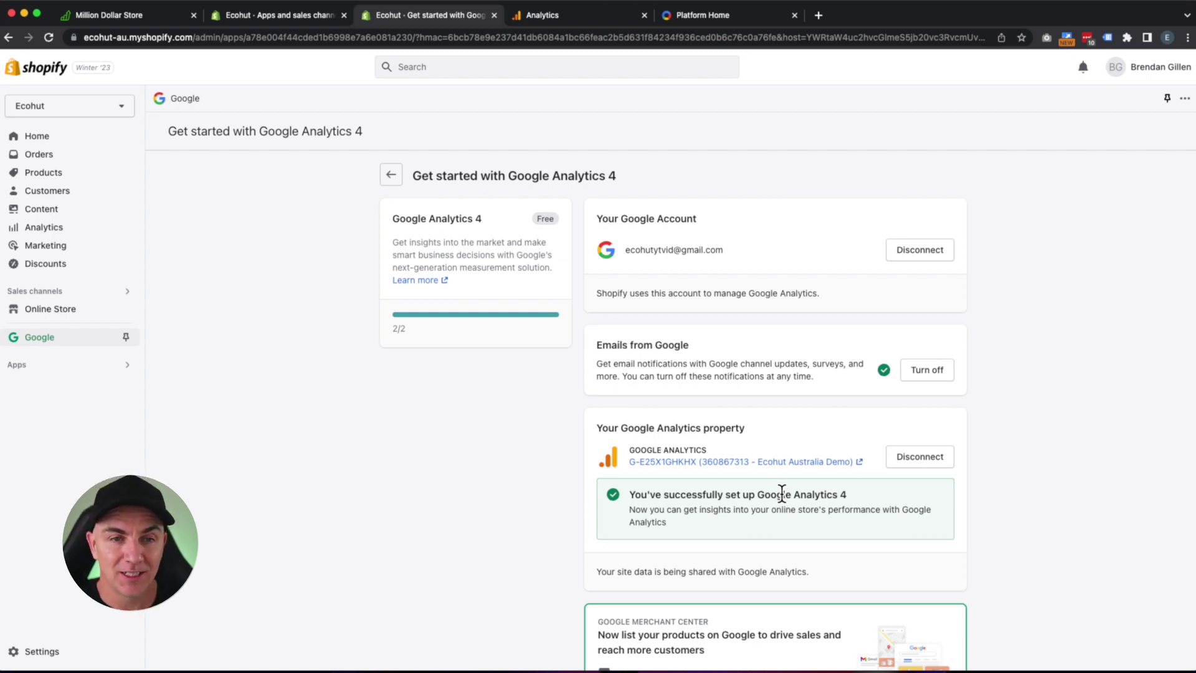
left_click(555, 17)
- Browse the Ecohut storefront from the home page through House > Bathroom to Natural Soap
left_click(13, 112)
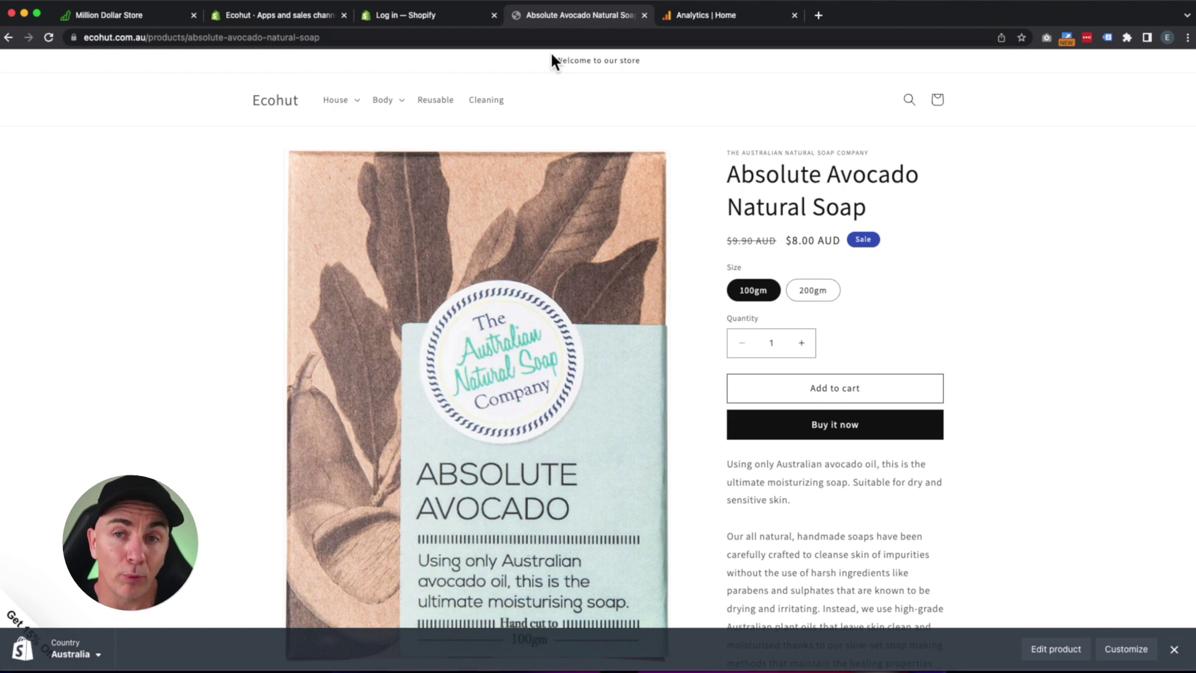
left_click(285, 112)
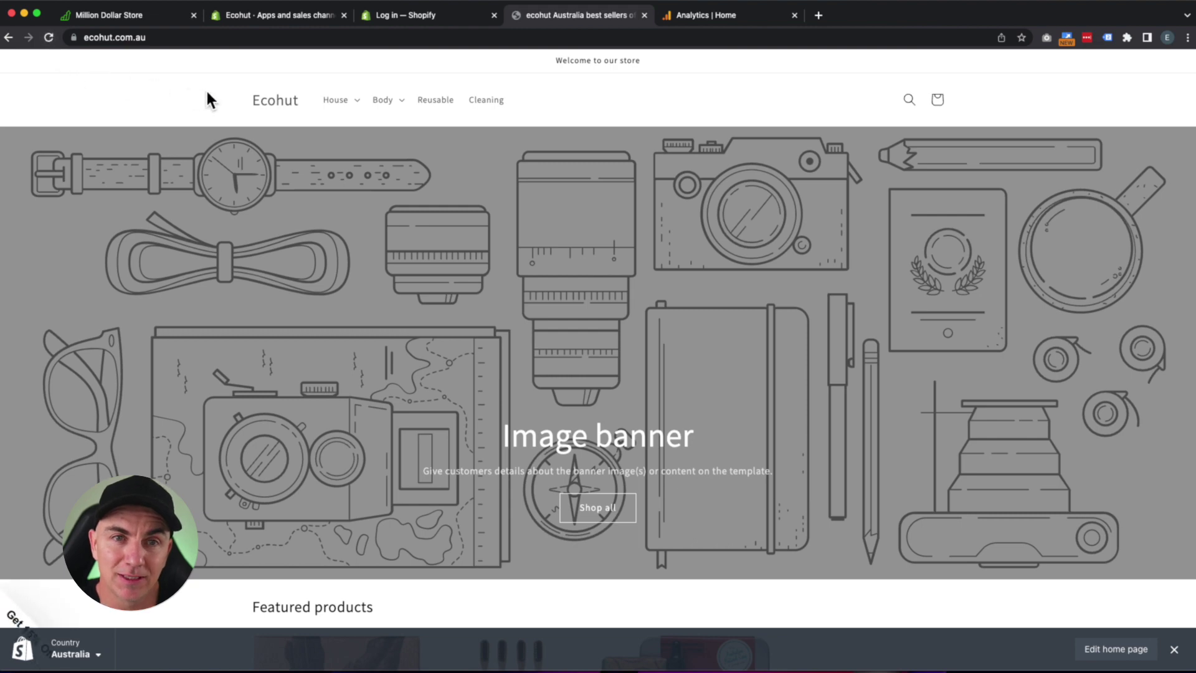
left_click(337, 101)
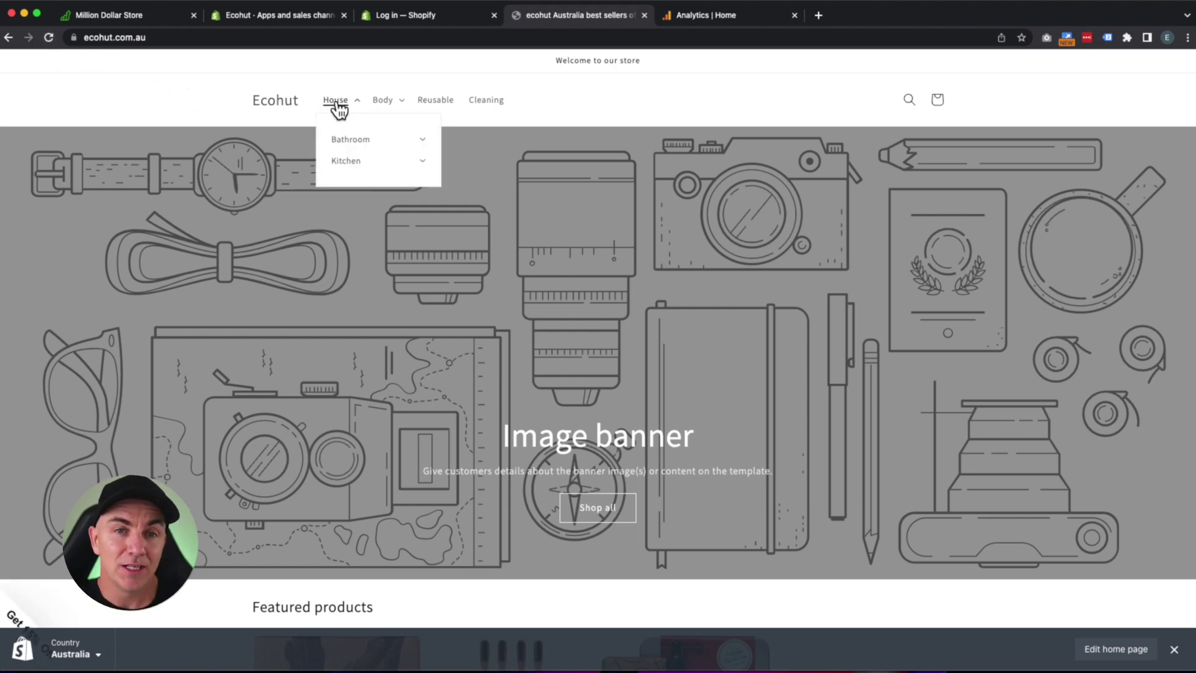
left_click(349, 144)
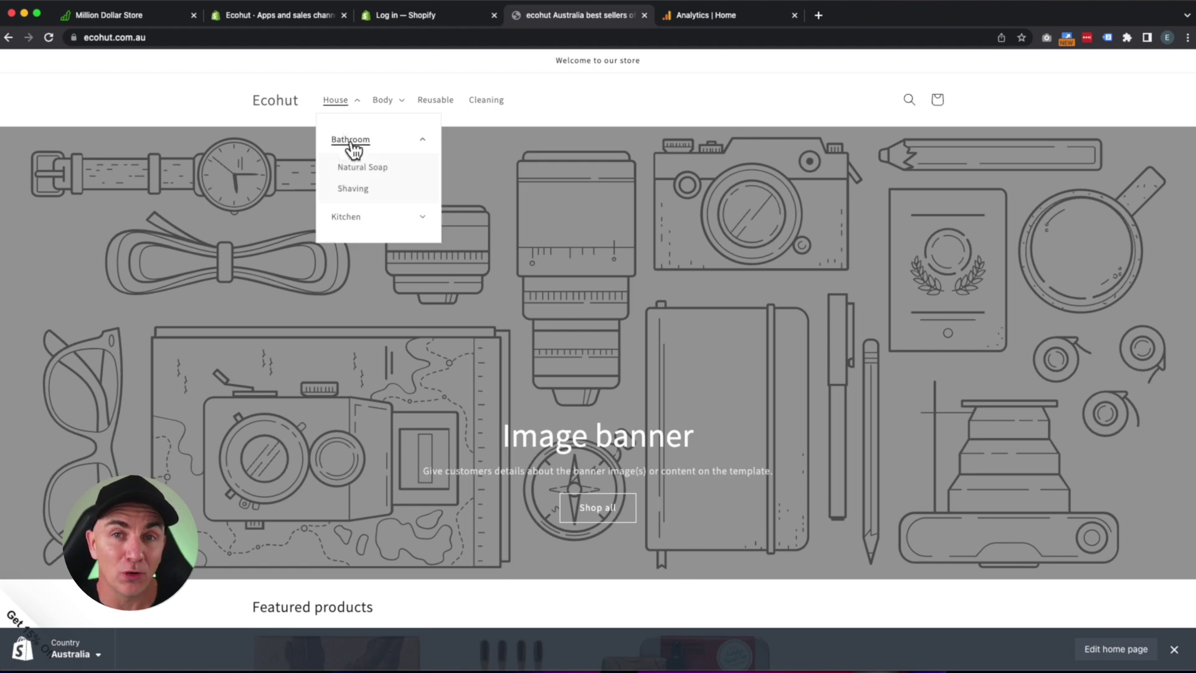
left_click(362, 169)
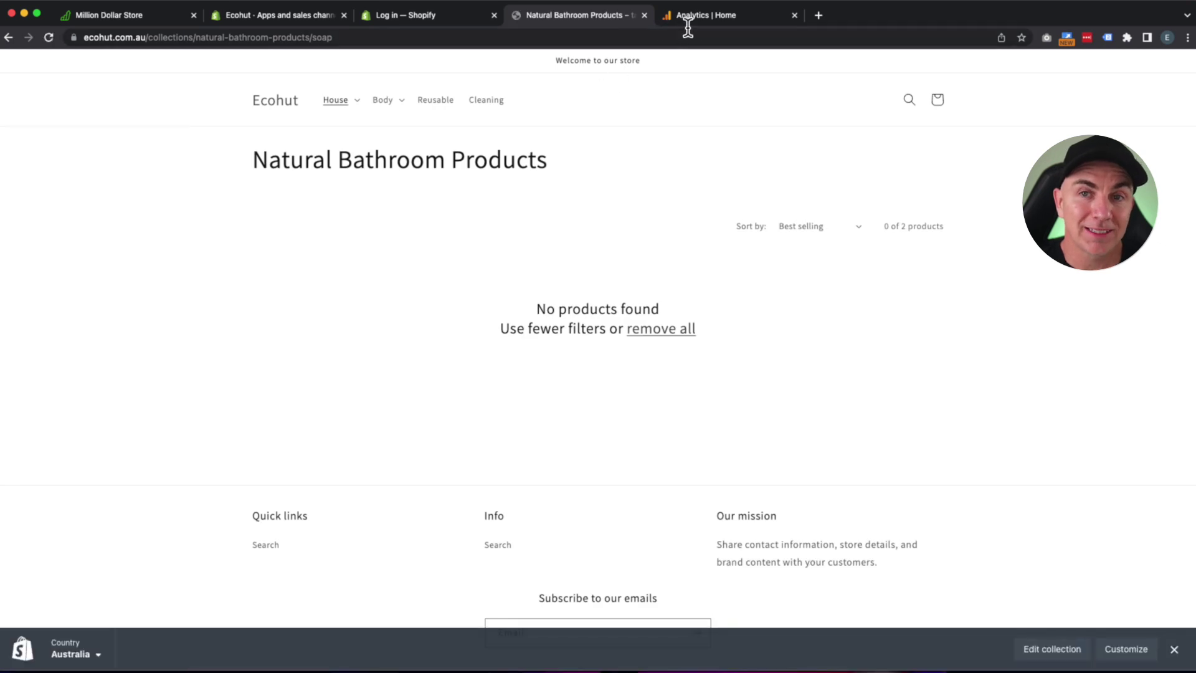
- Check the Analytics home page for active data collection and 1 user from Australia
left_click(712, 17)
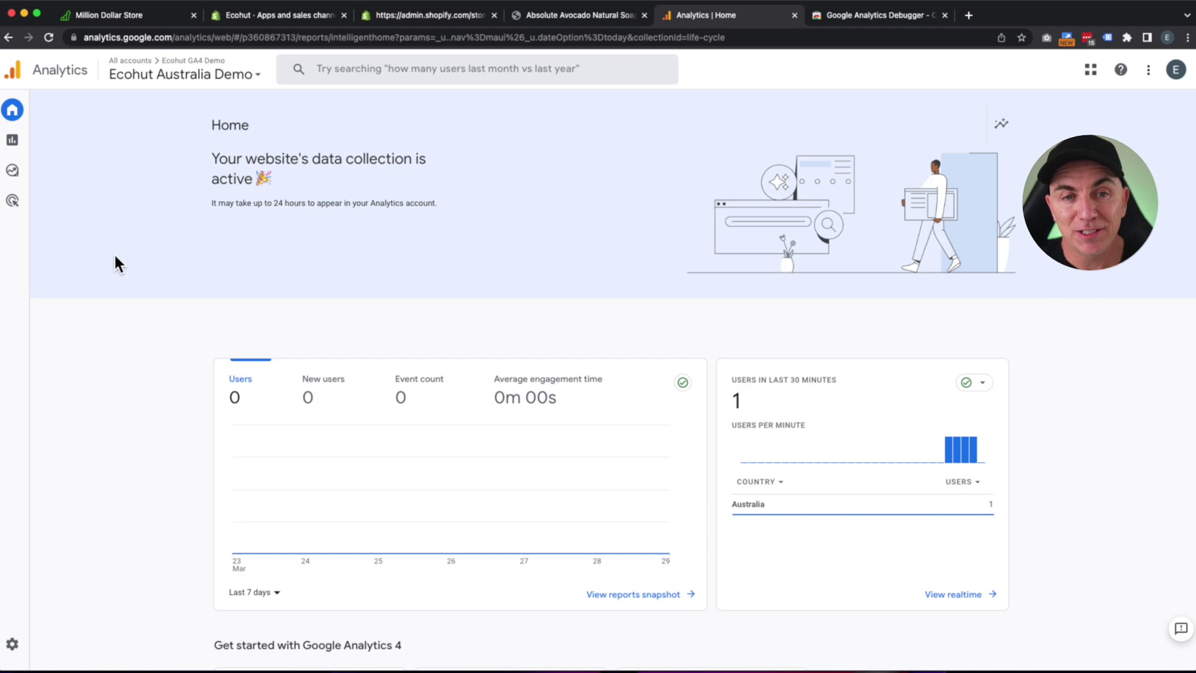
scroll(114, 263, "down", 3)
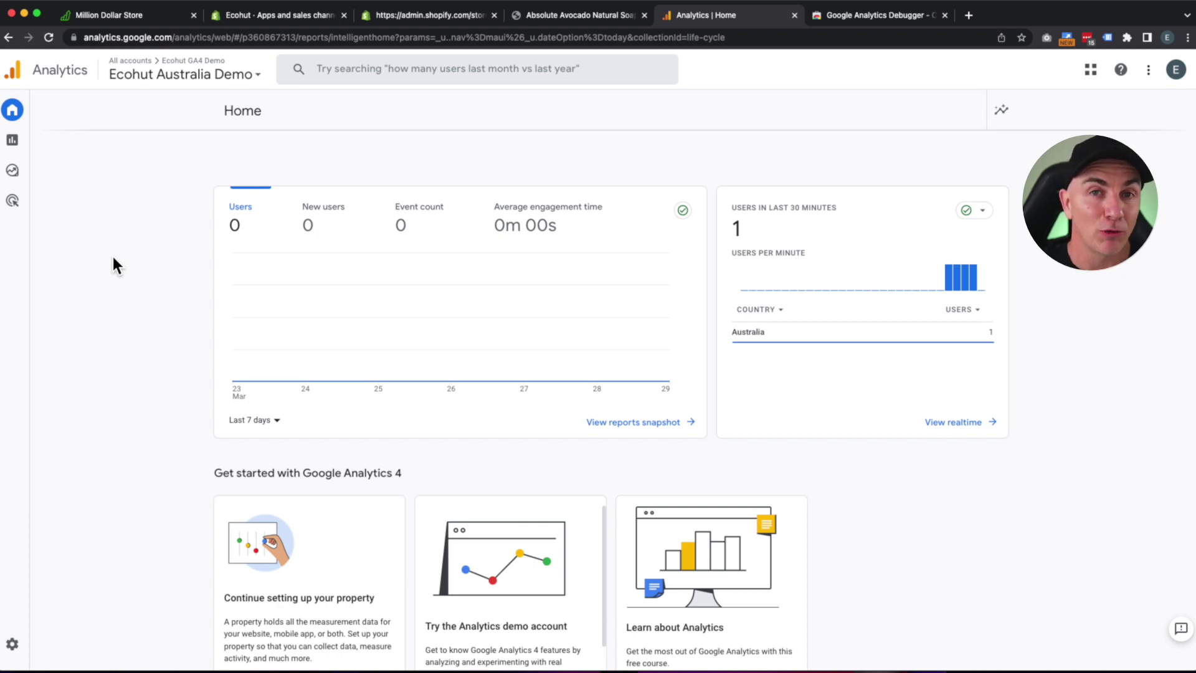
- Bring up the Chrome Web Store page for the installed Google Analytics Debugger extension
left_click(858, 17)
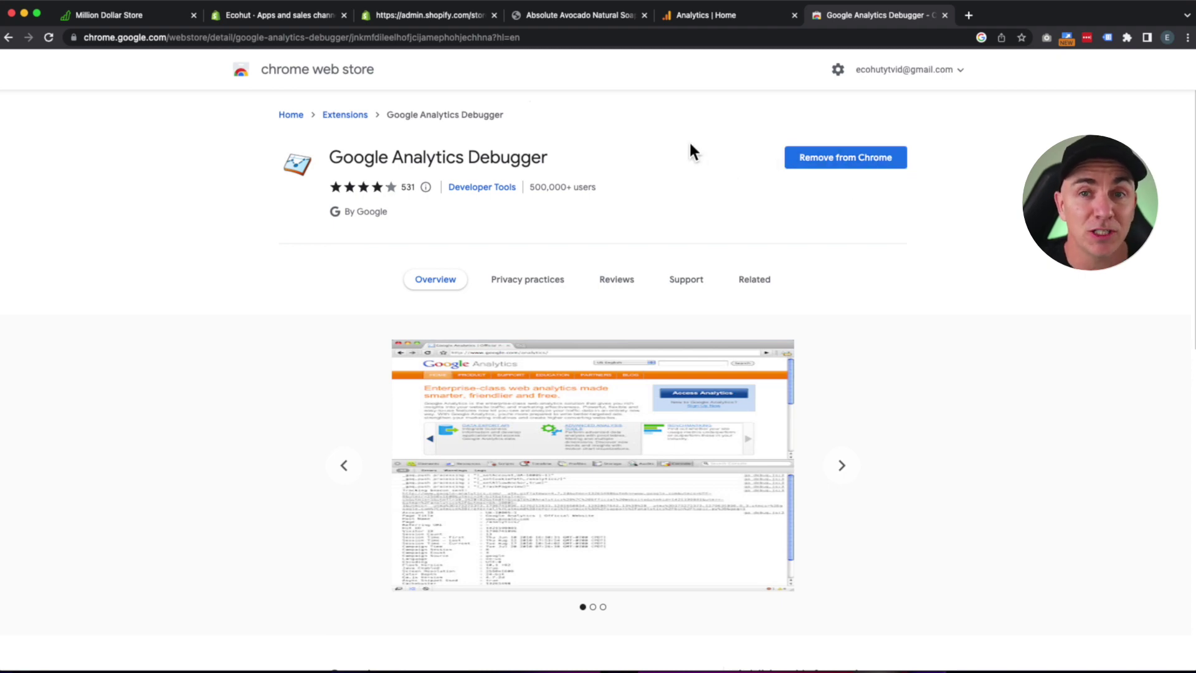
- Add the 100gm Absolute Avocado Natural Soap from Featured products to the cart
left_click(583, 13)
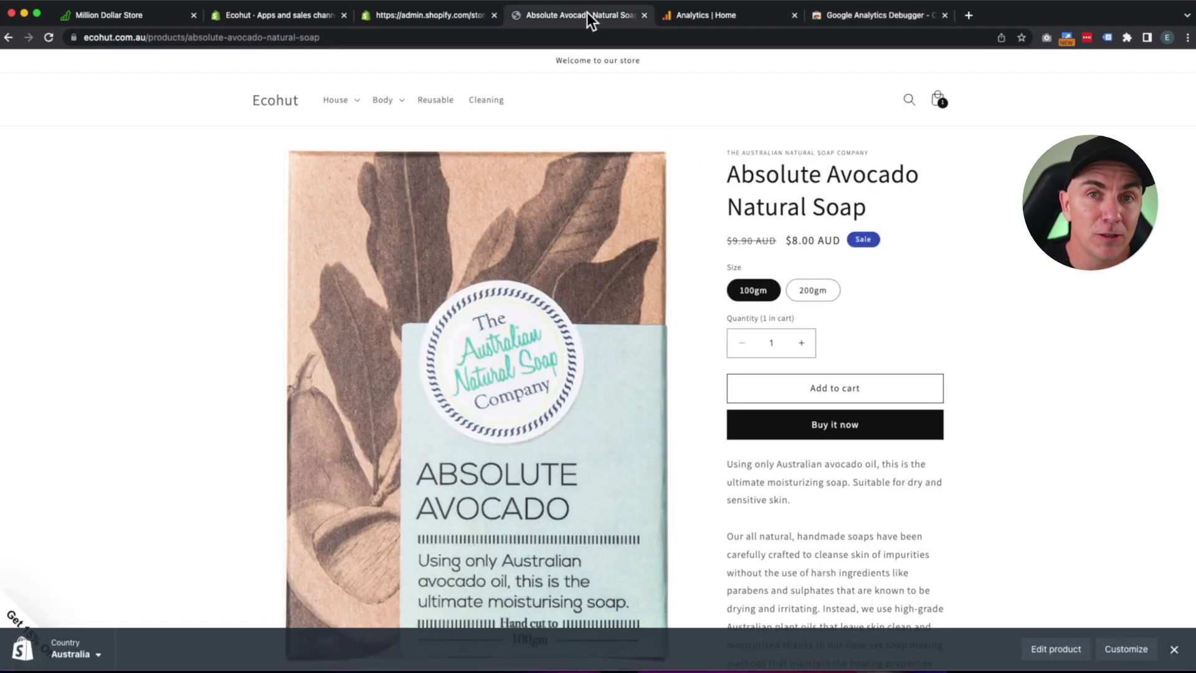
left_click(280, 106)
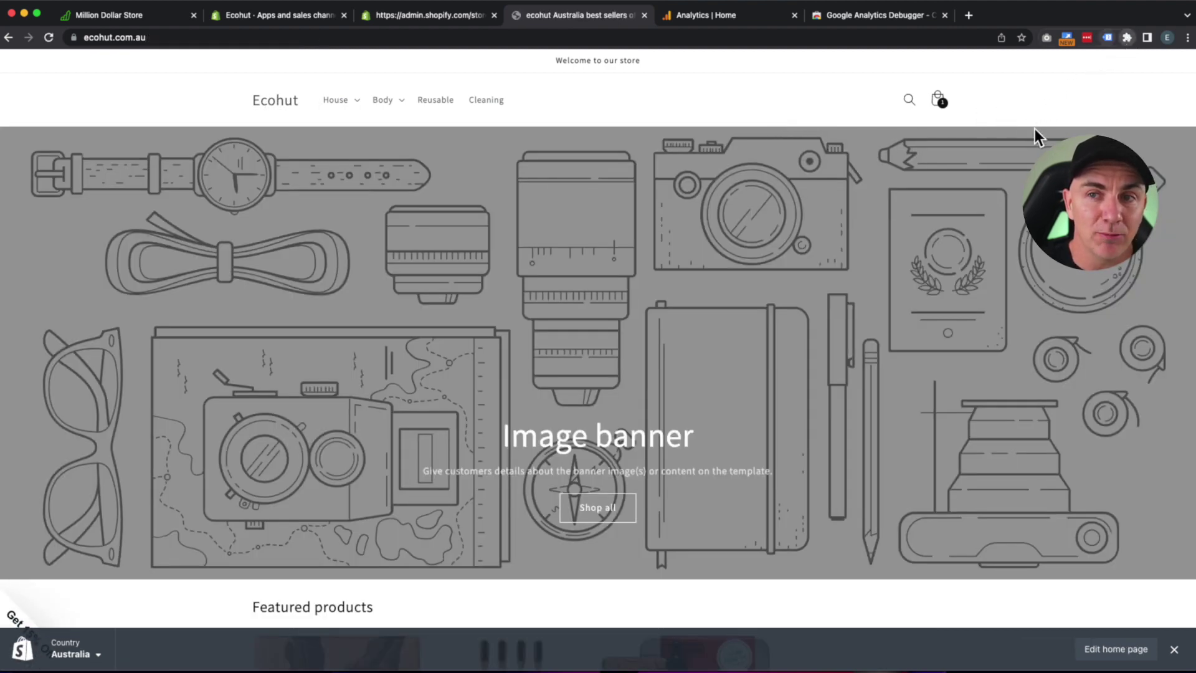
key("super+r")
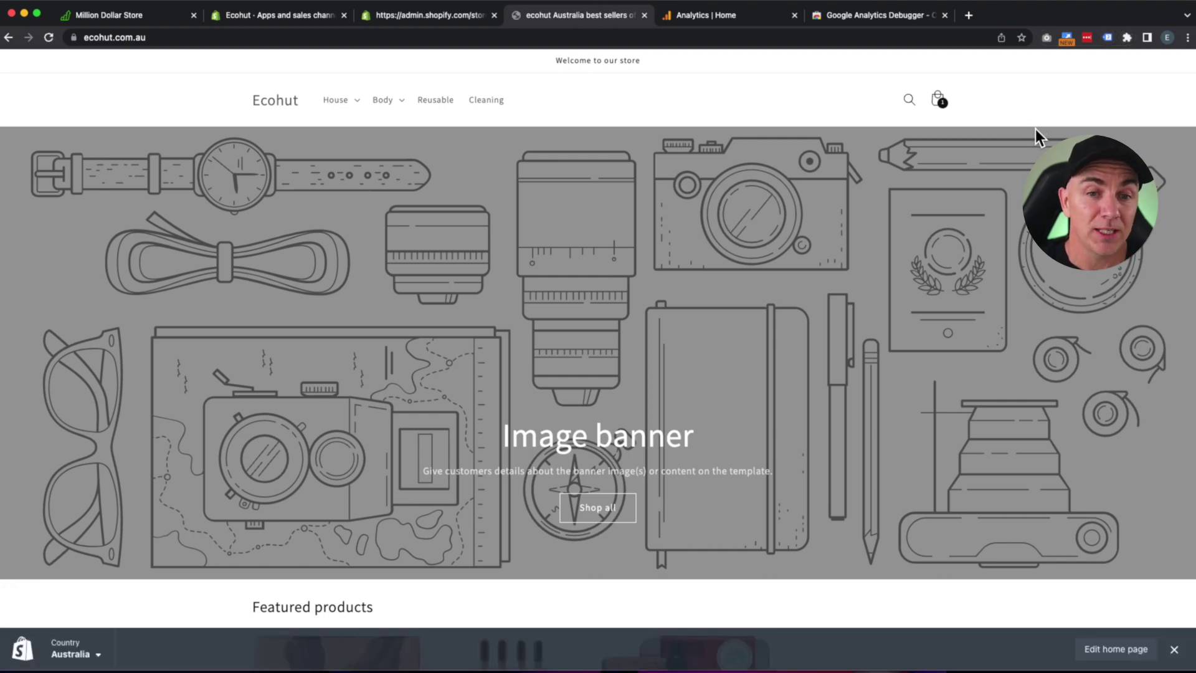
scroll(735, 258, "down", 7)
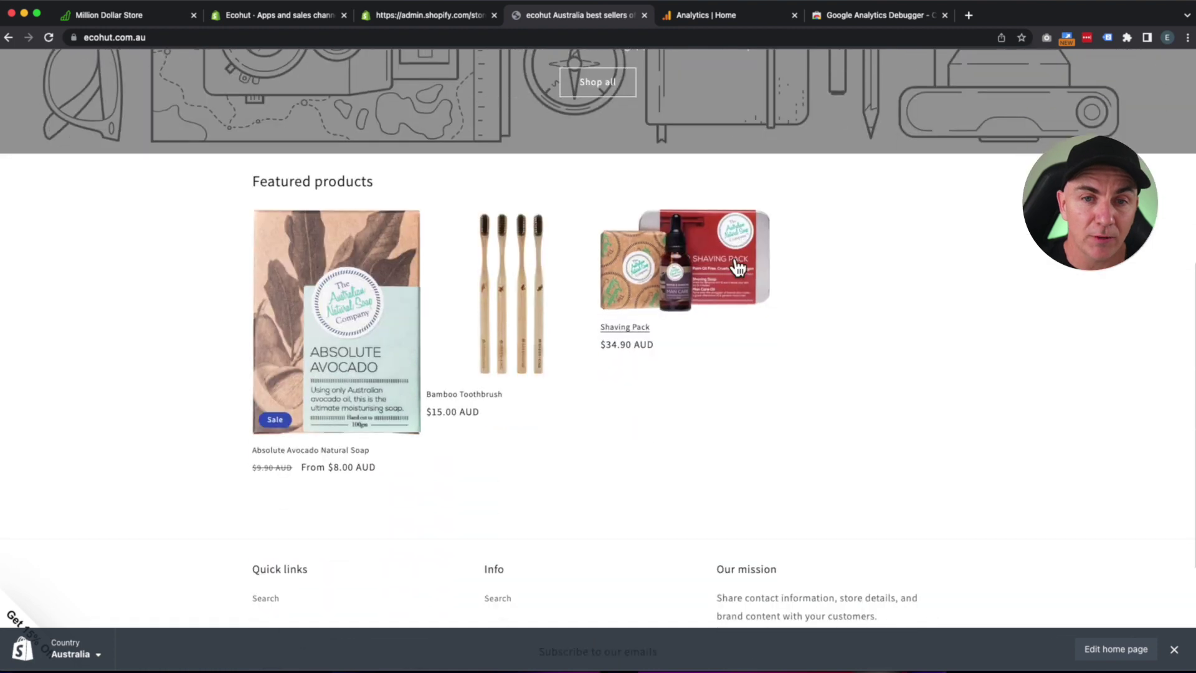
left_click(361, 306)
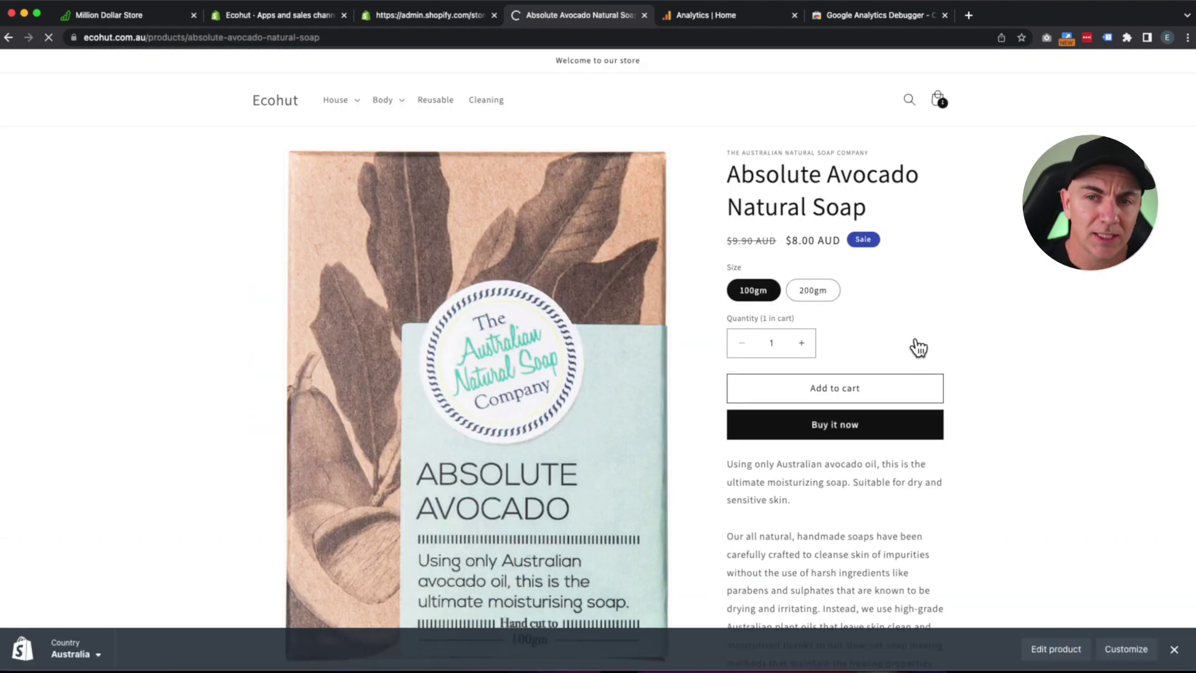
left_click(843, 387)
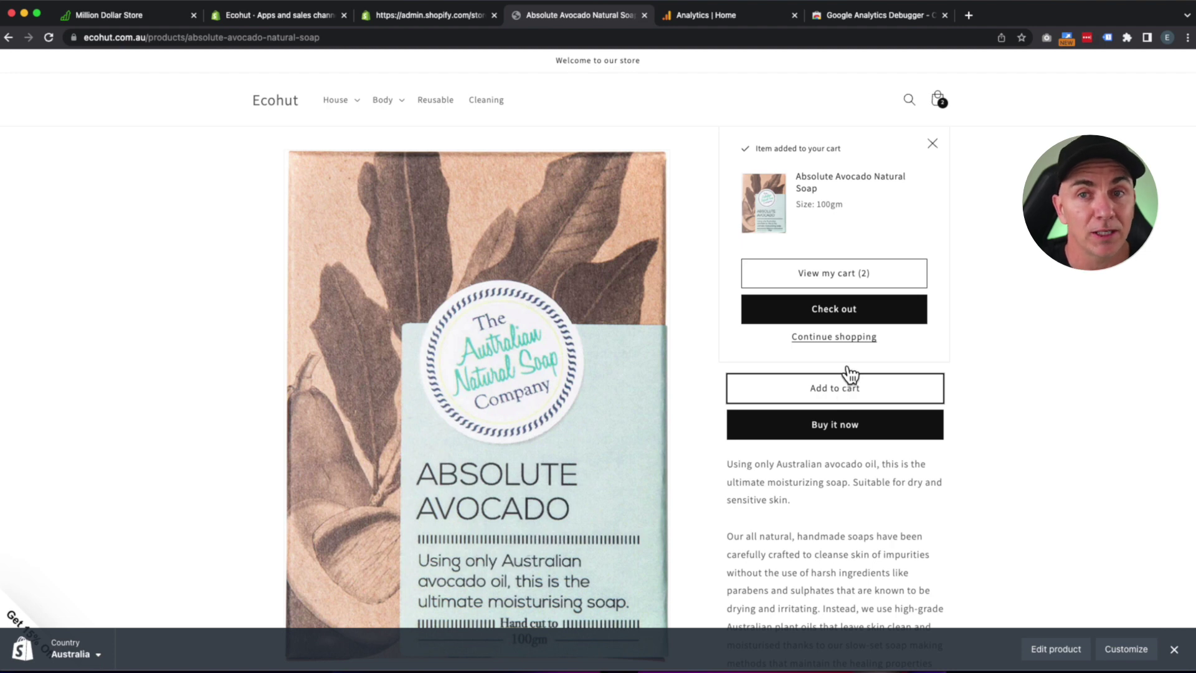
- Open DebugView from the GA4 property admin and view the page_view and user_engagement event parameters
left_click(718, 16)
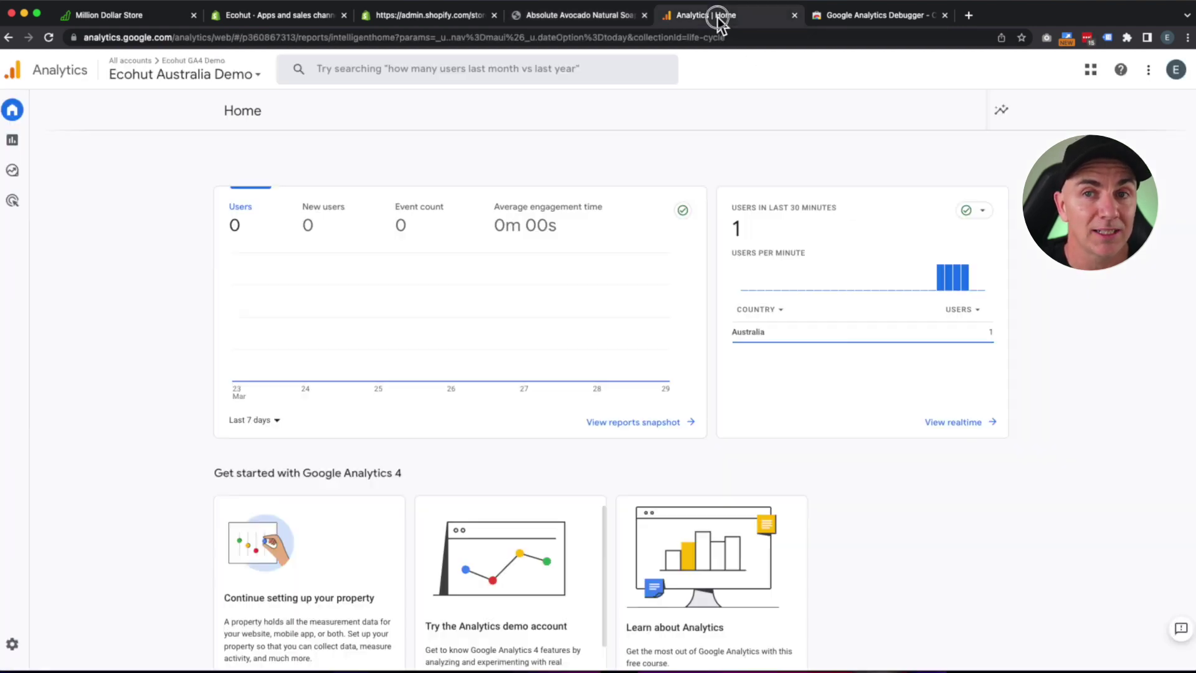
mouse_move(24, 651)
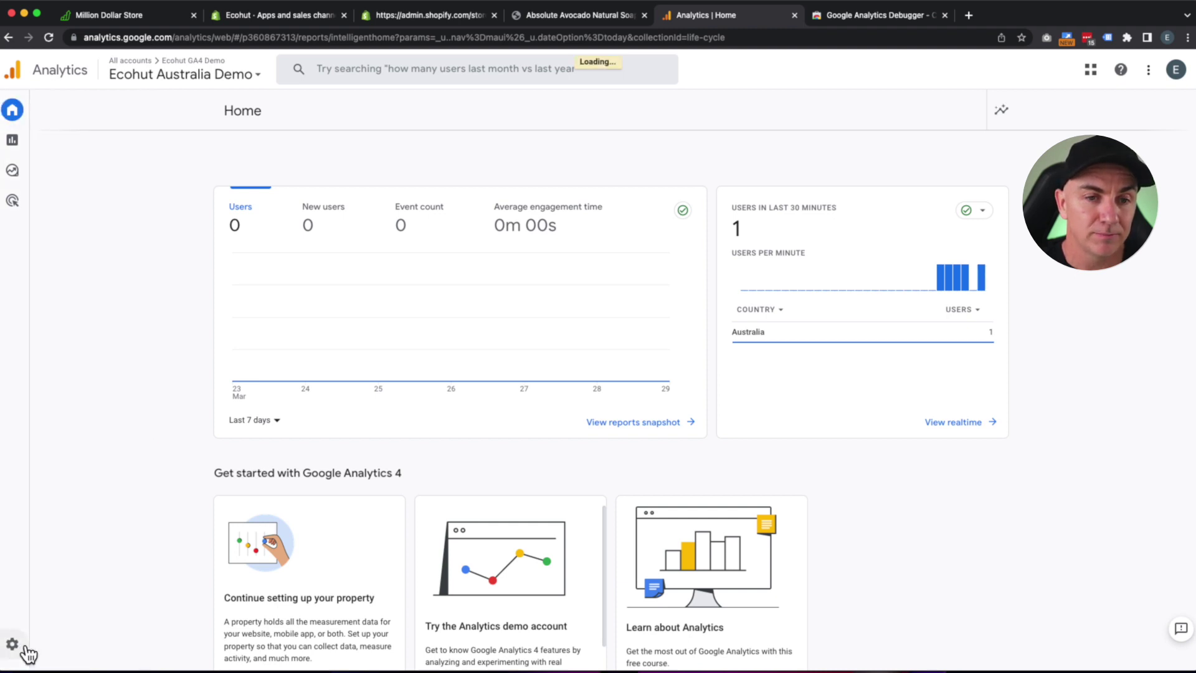
left_click(25, 651)
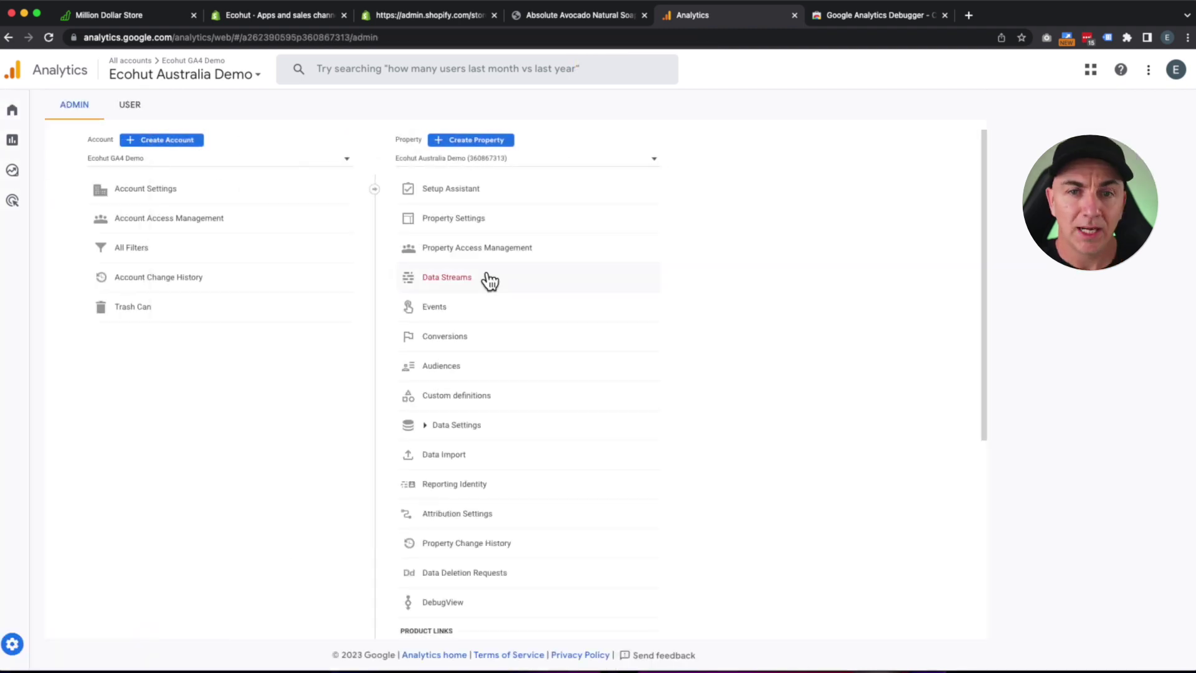
scroll(488, 280, "down", 3)
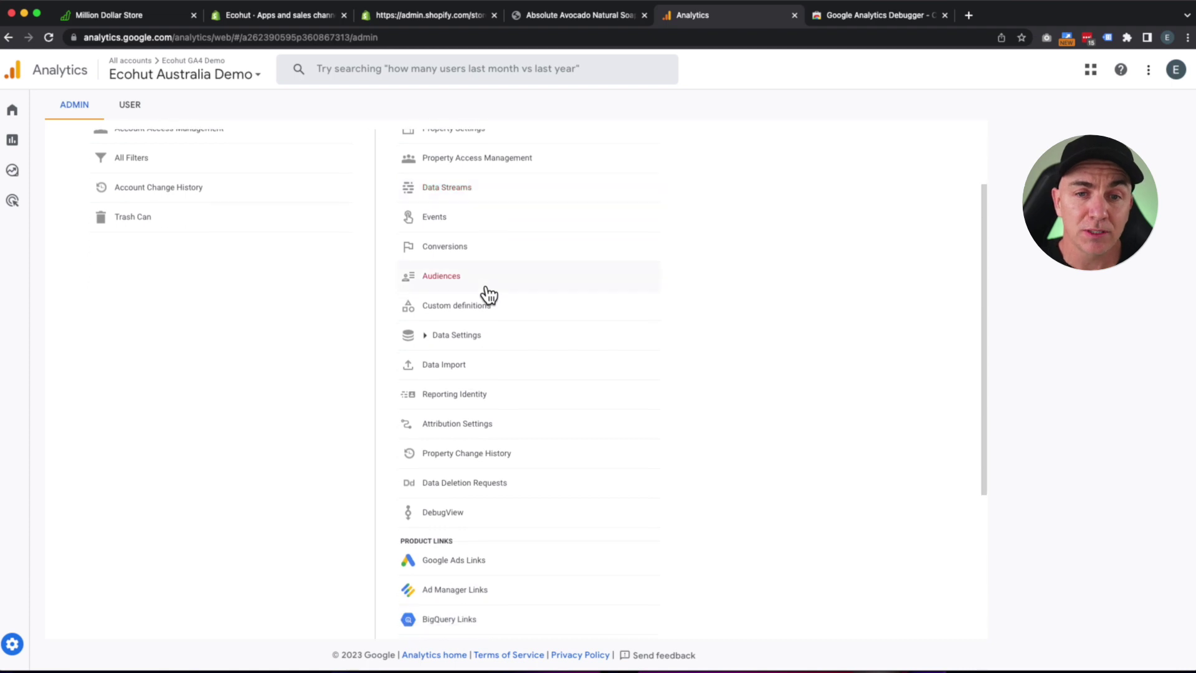
left_click(444, 514)
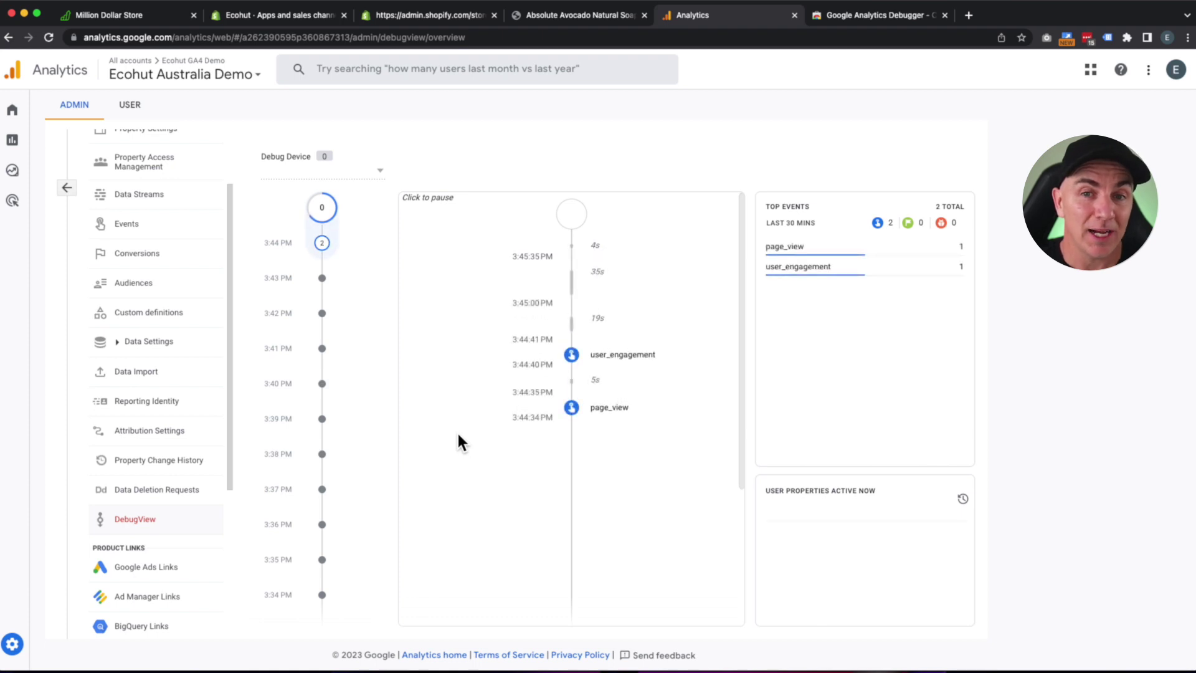
left_click(571, 410)
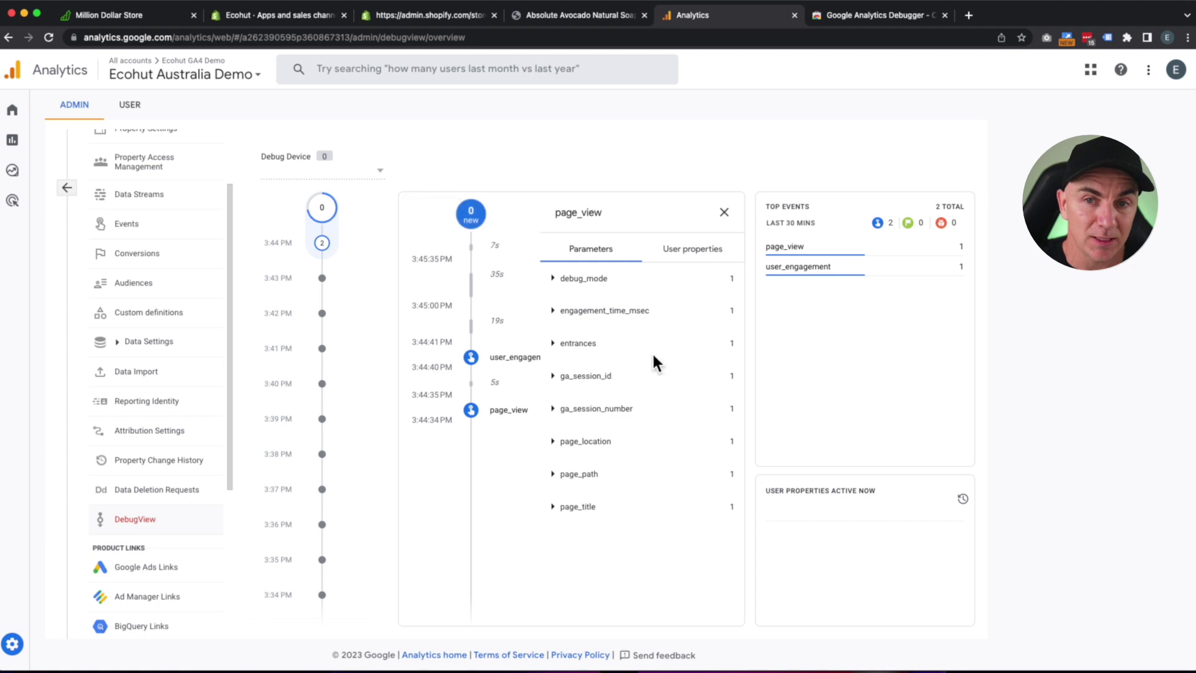
left_click(472, 360)
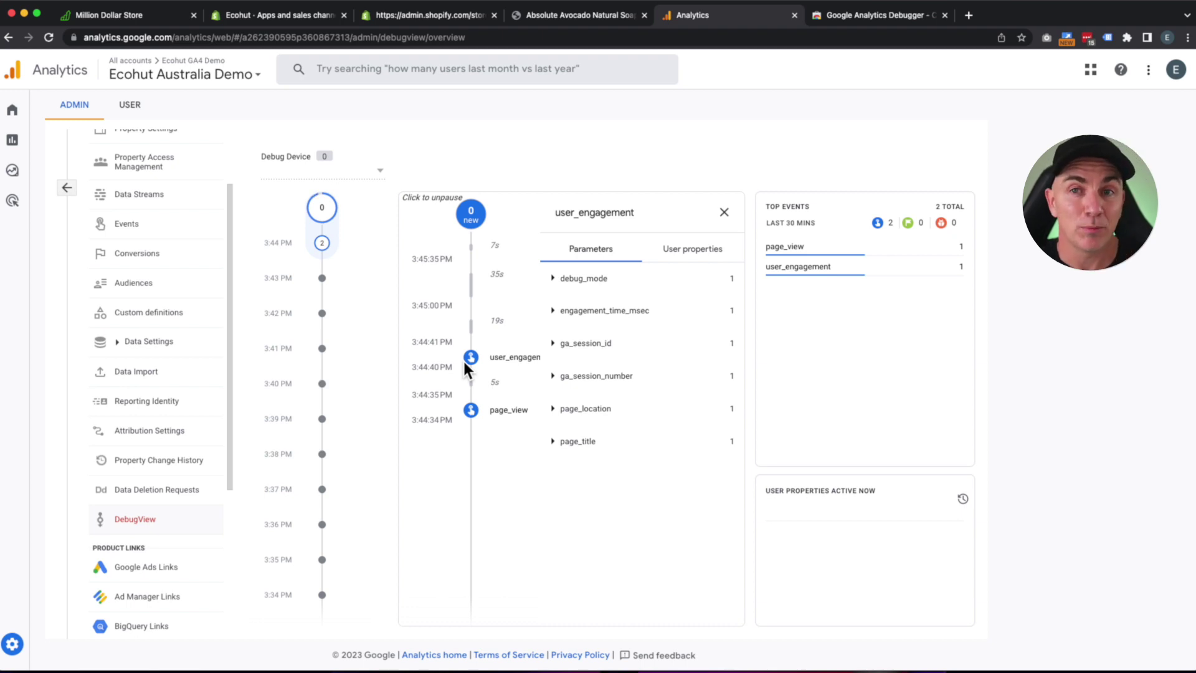
- Enable the Google Analytics Debugger extension on the Absolute Avocado Natural Soap page to reload it
left_click(462, 359)
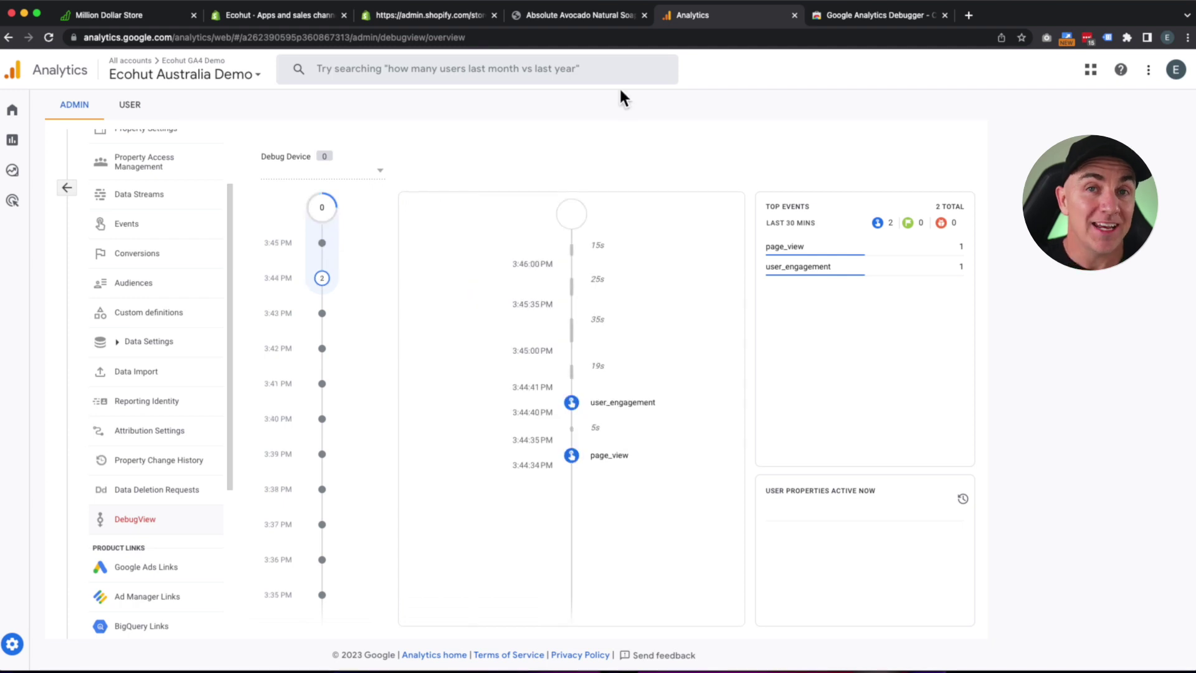
left_click(589, 16)
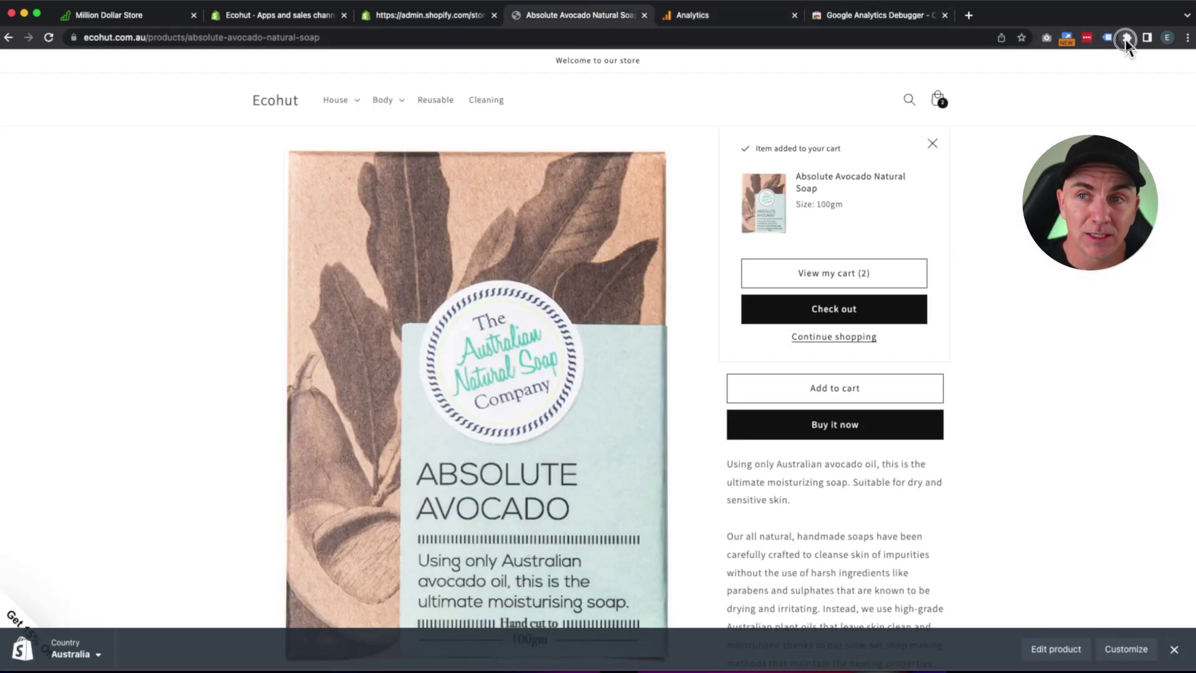
left_click(1107, 37)
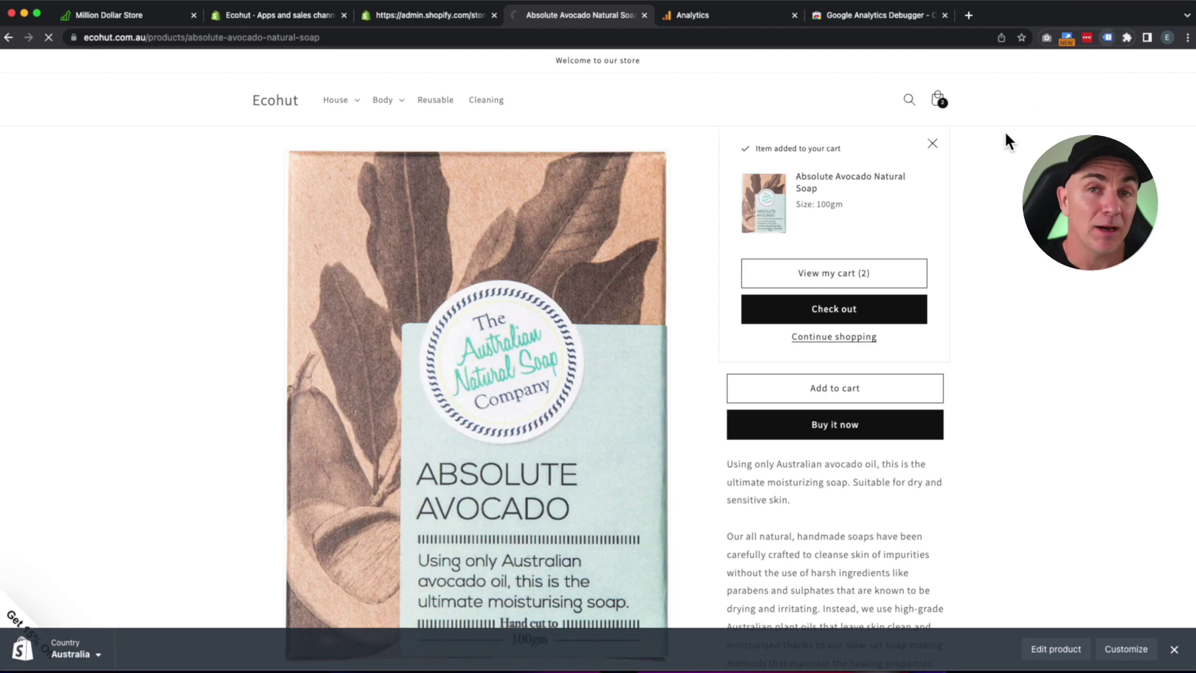